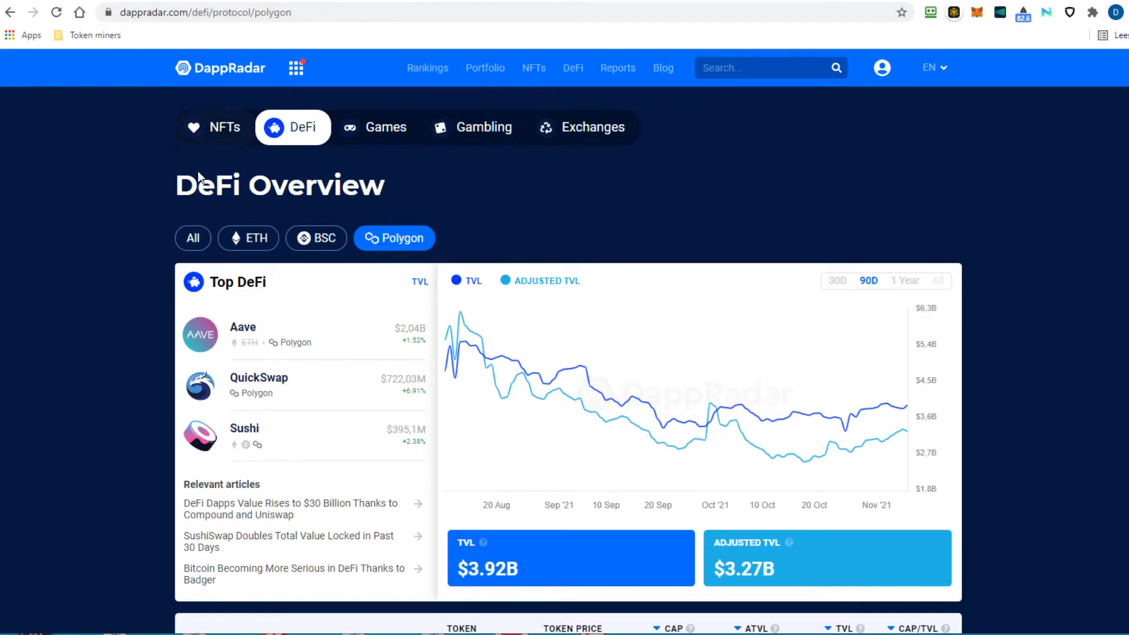
- Review the Polygon wallet page, CoinDesk's Polygon price page and the Matic Mainnet details in the Autofarm guide
click(404, 2)
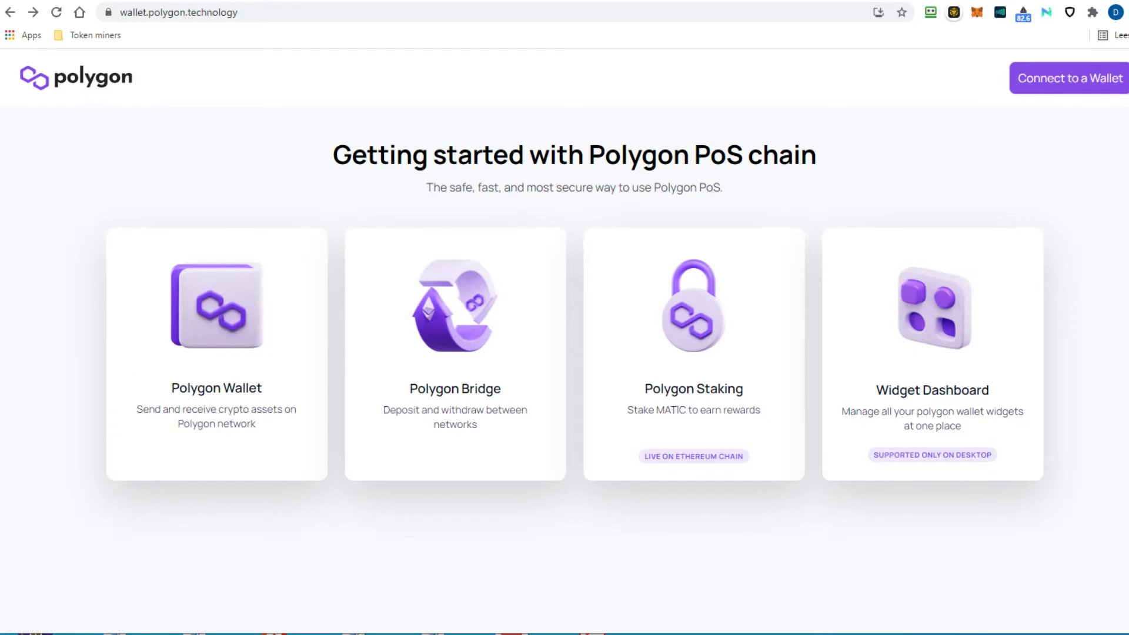
click(775, 1)
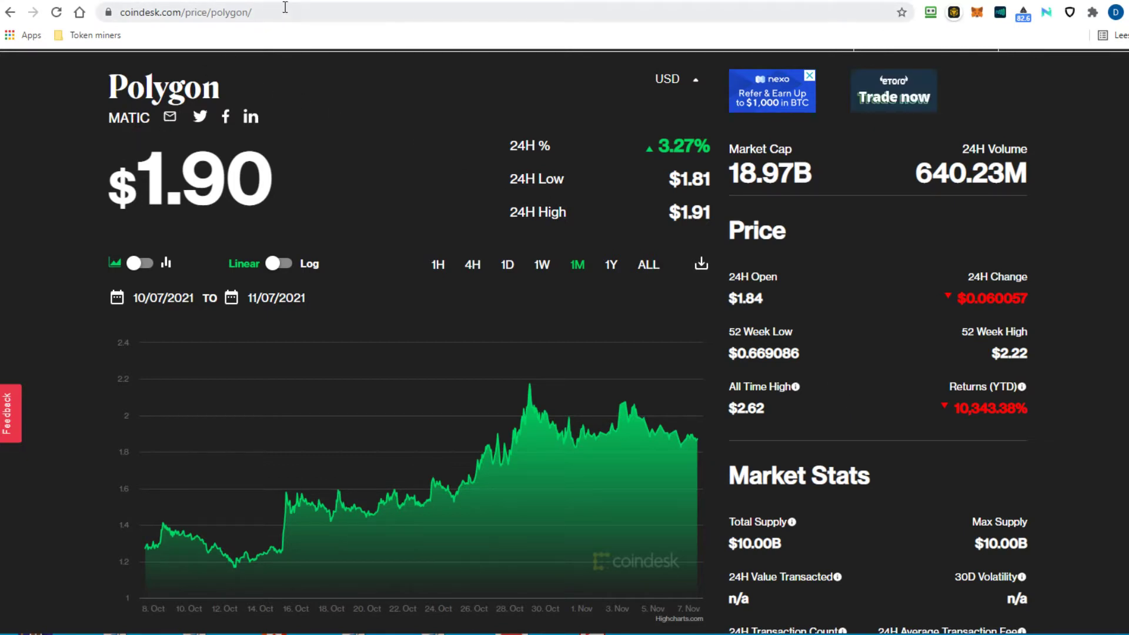
click(634, 3)
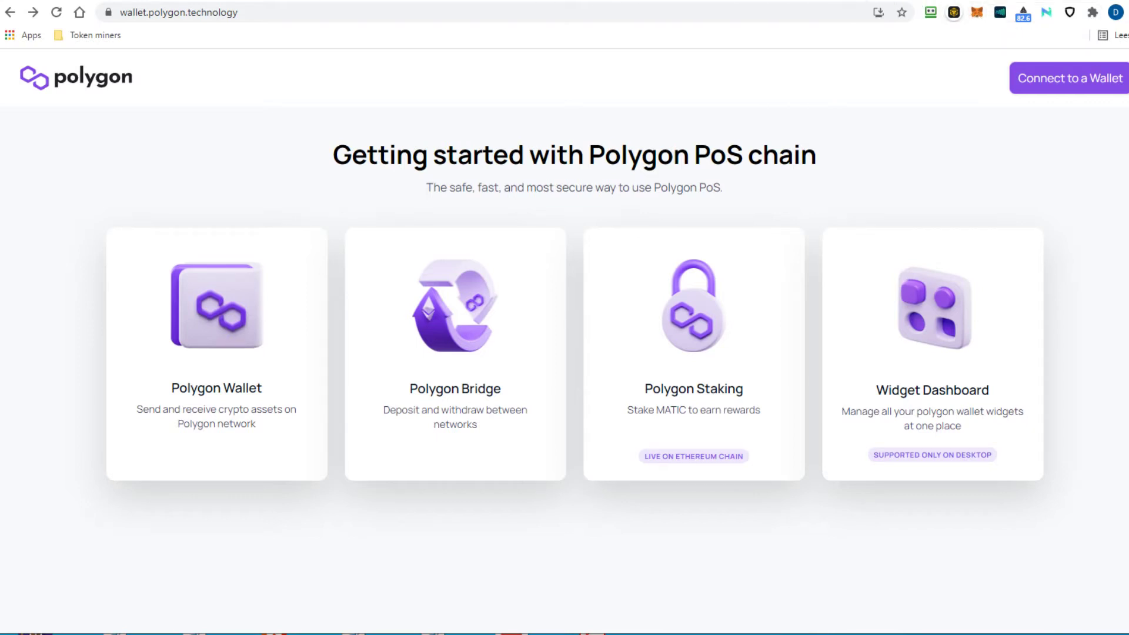
key(ctrl+Tab)
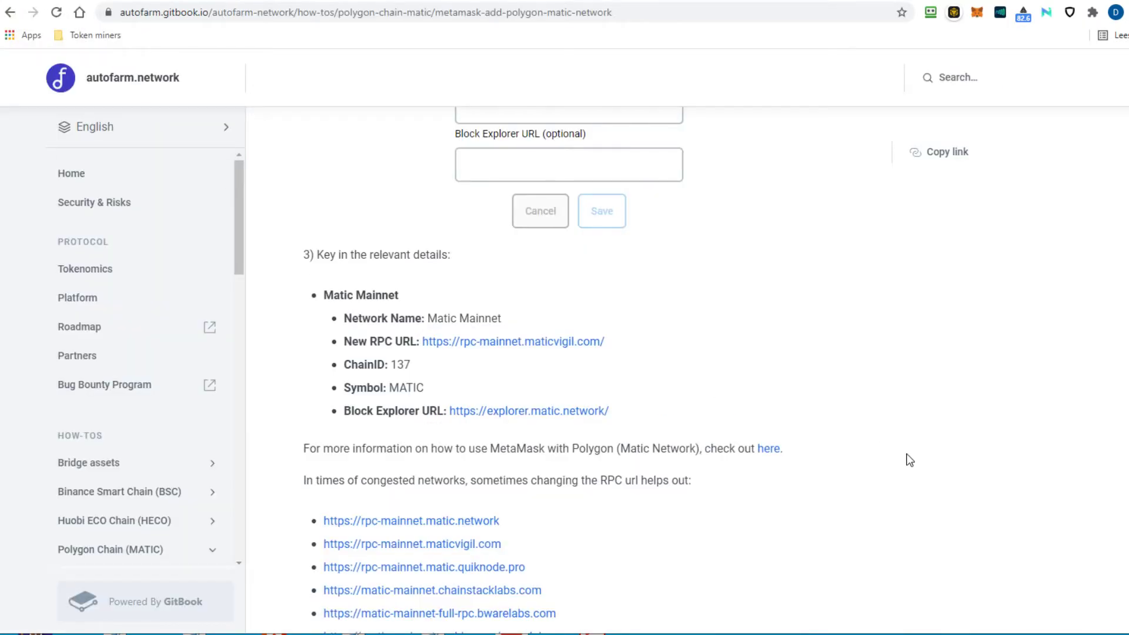
scroll(910, 460, down, 1)
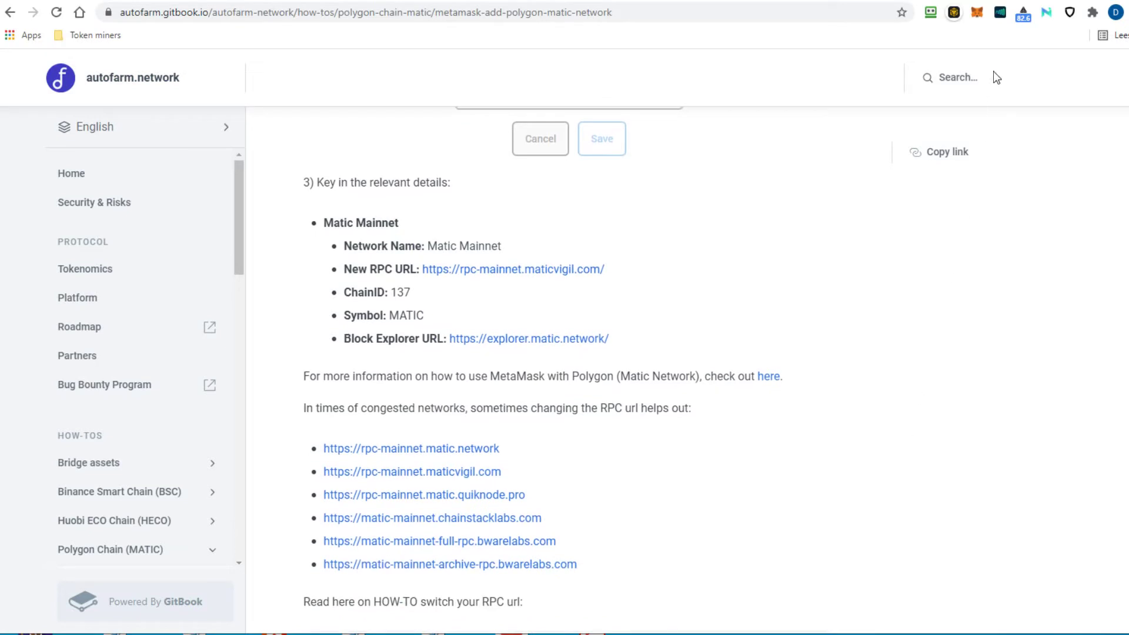
- Open the form for adding a custom RPC network in MetaMask
click(979, 16)
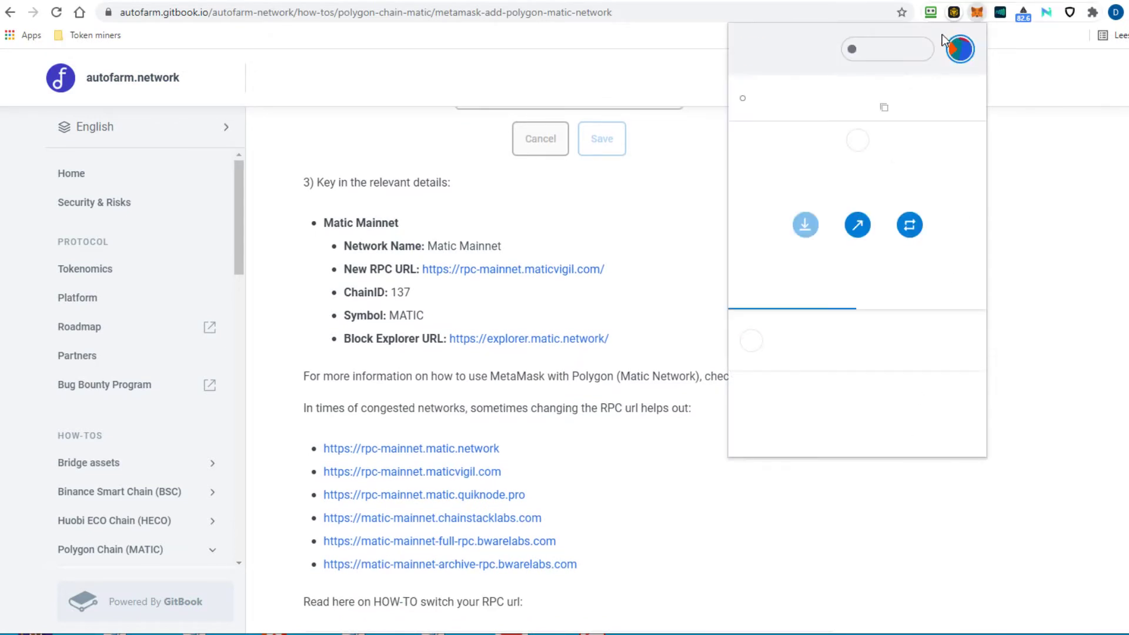
click(902, 54)
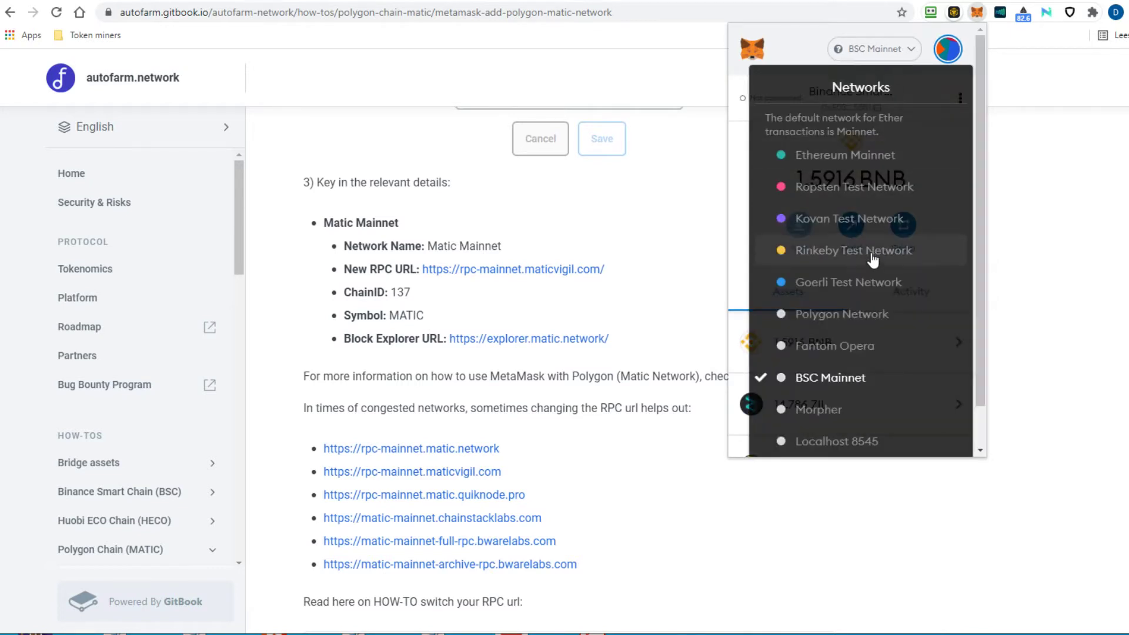
scroll(869, 351, down, 2)
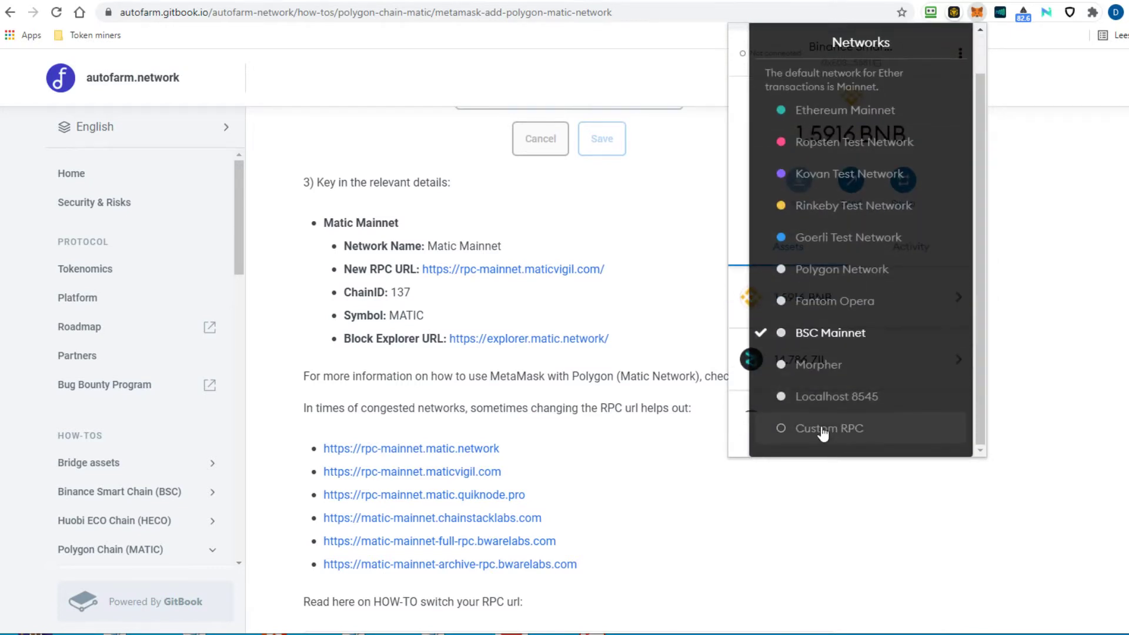
click(823, 430)
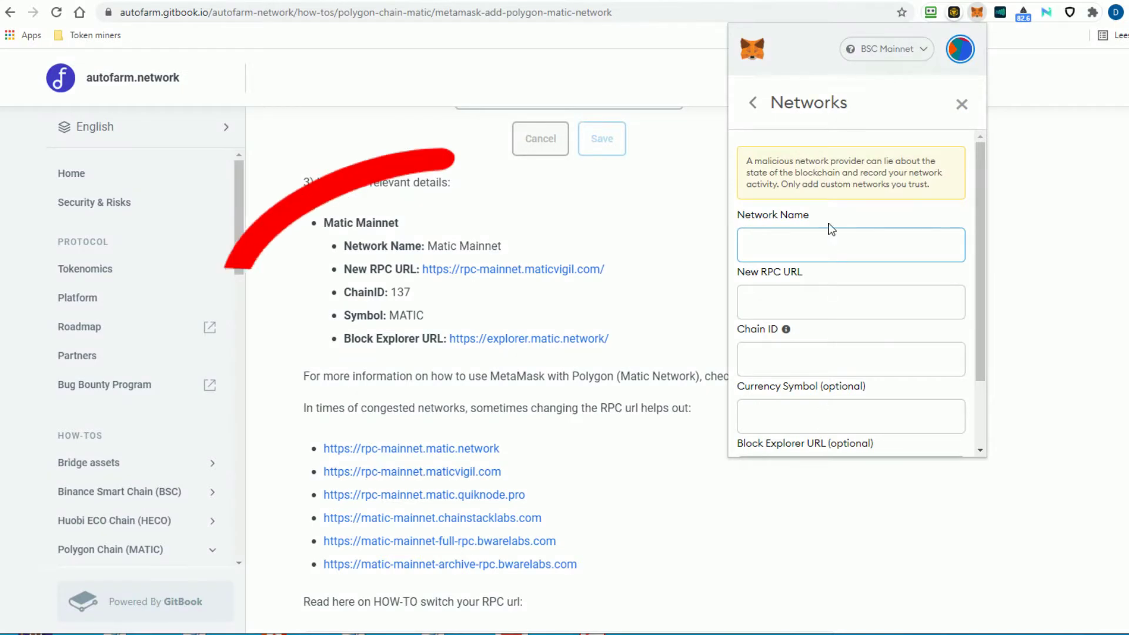
text(Mati Mainnet)
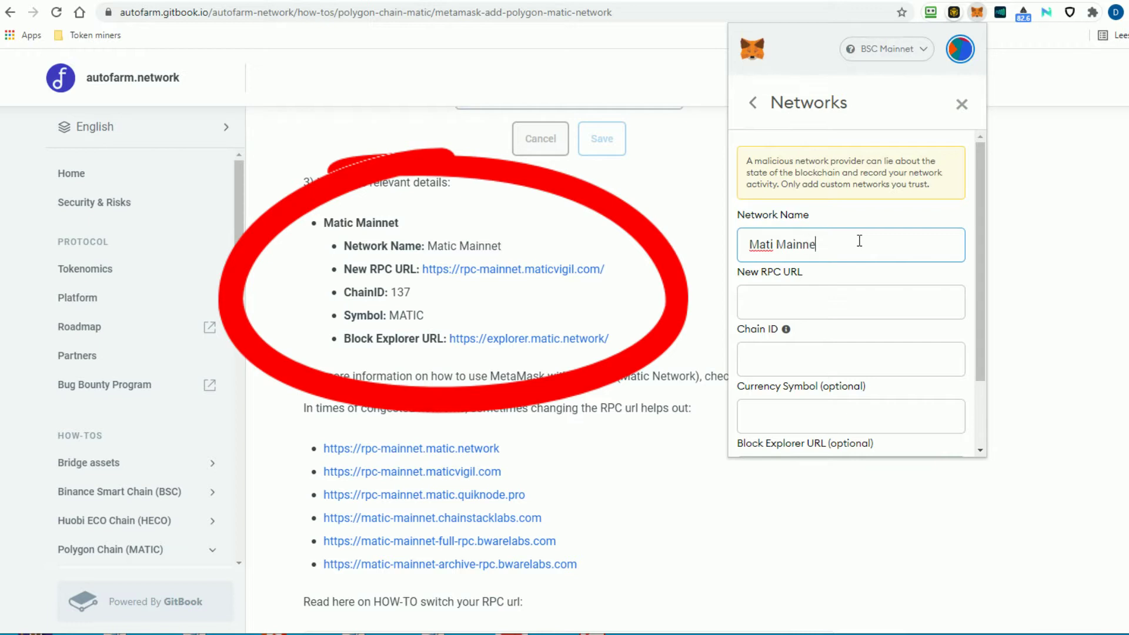
key(Tab)
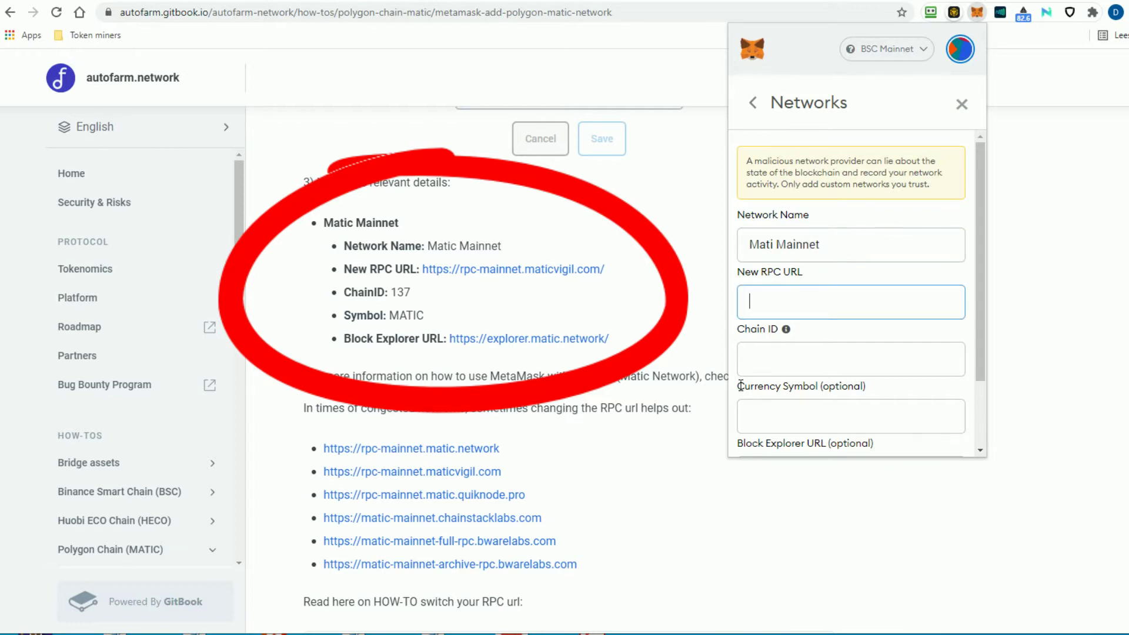
text(https://rpc-mainnet.maticvigil.com/)
key(BackSpace)
click(784, 351)
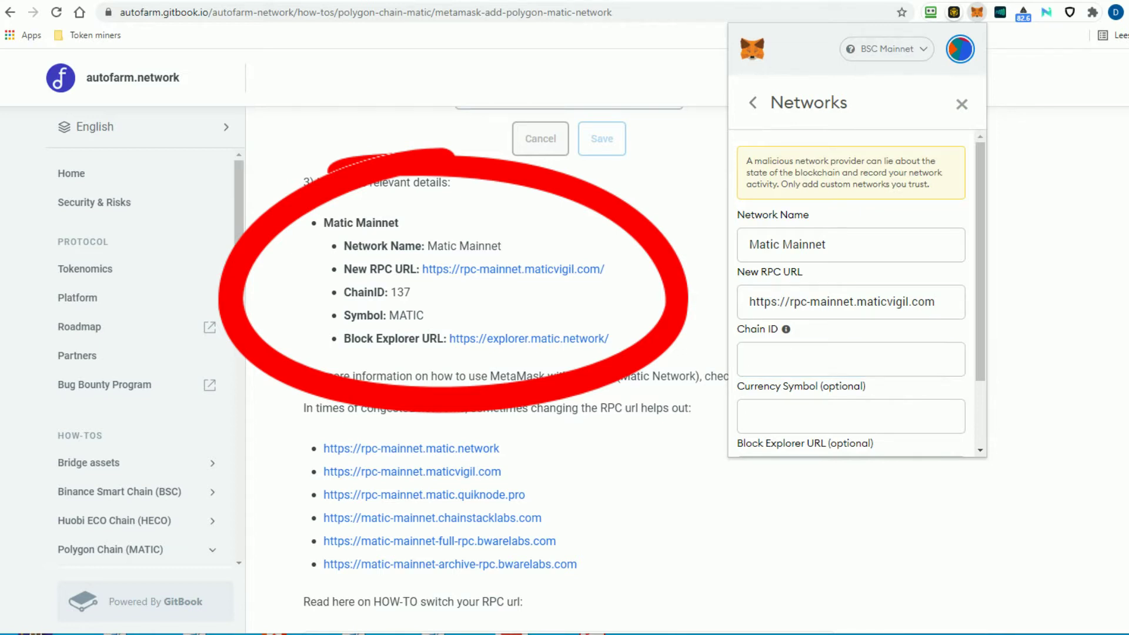
- Set the new network's chain ID to 137 and its currency symbol to MATIC
click(778, 359)
text(137)
key(Tab)
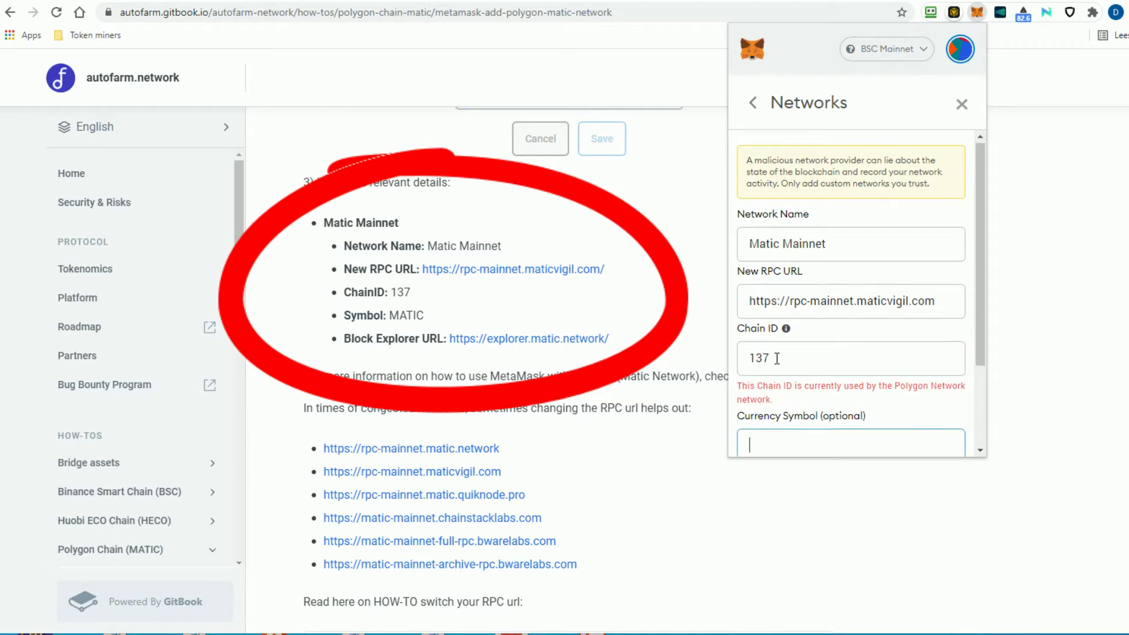
text(Matic)
scroll(849, 360, down, 2)
click(781, 386)
text(https://)
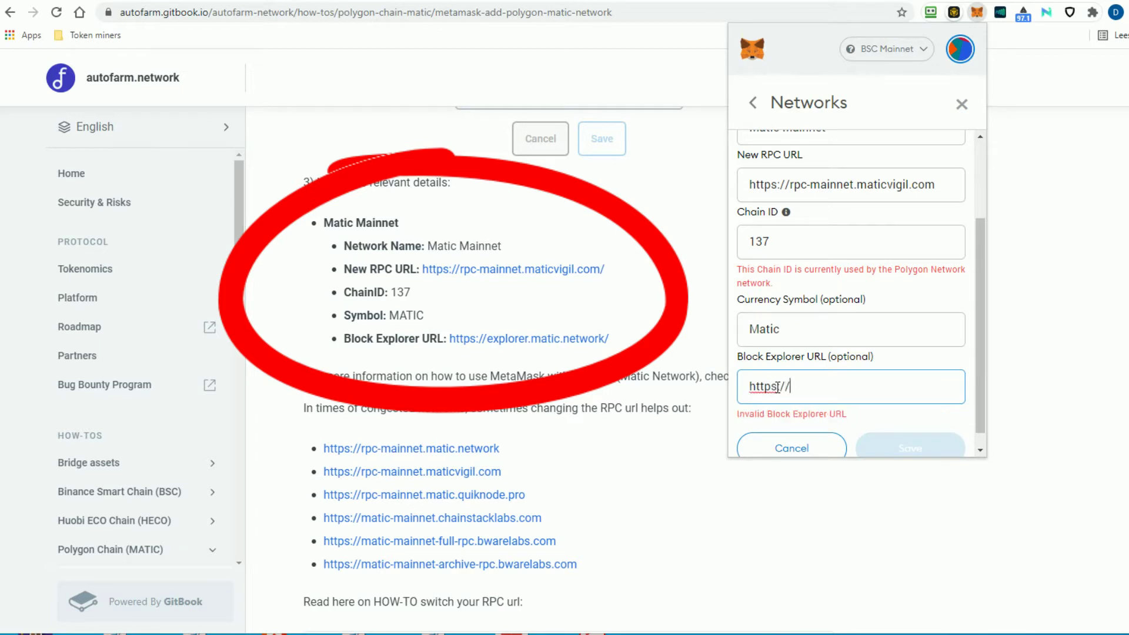
text(explorer.matic.network)
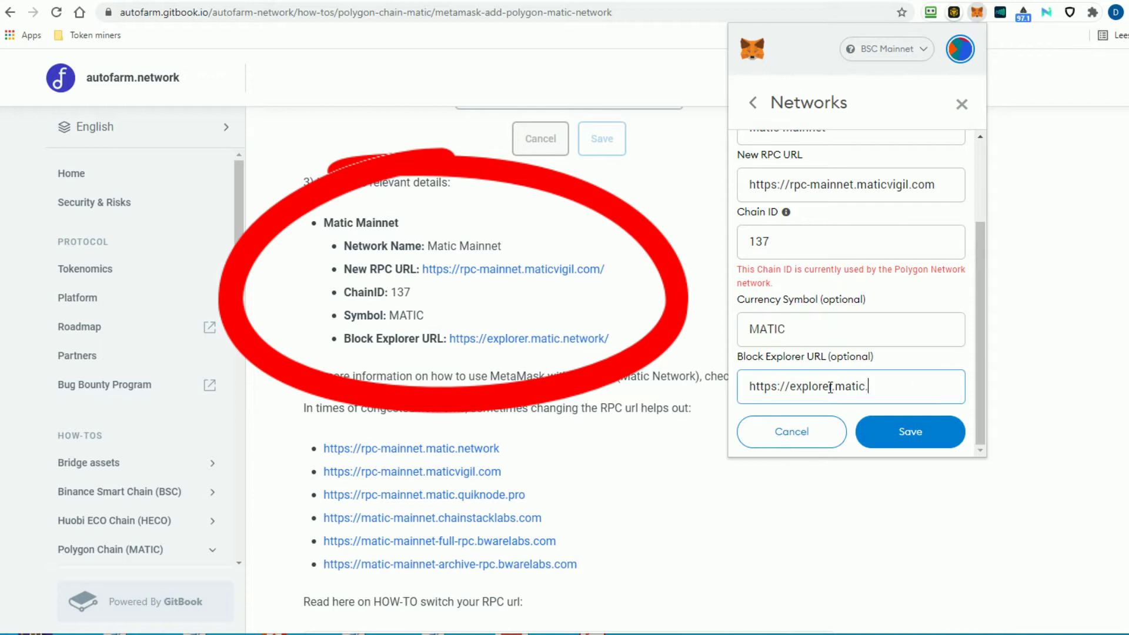
text(network)
click(917, 445)
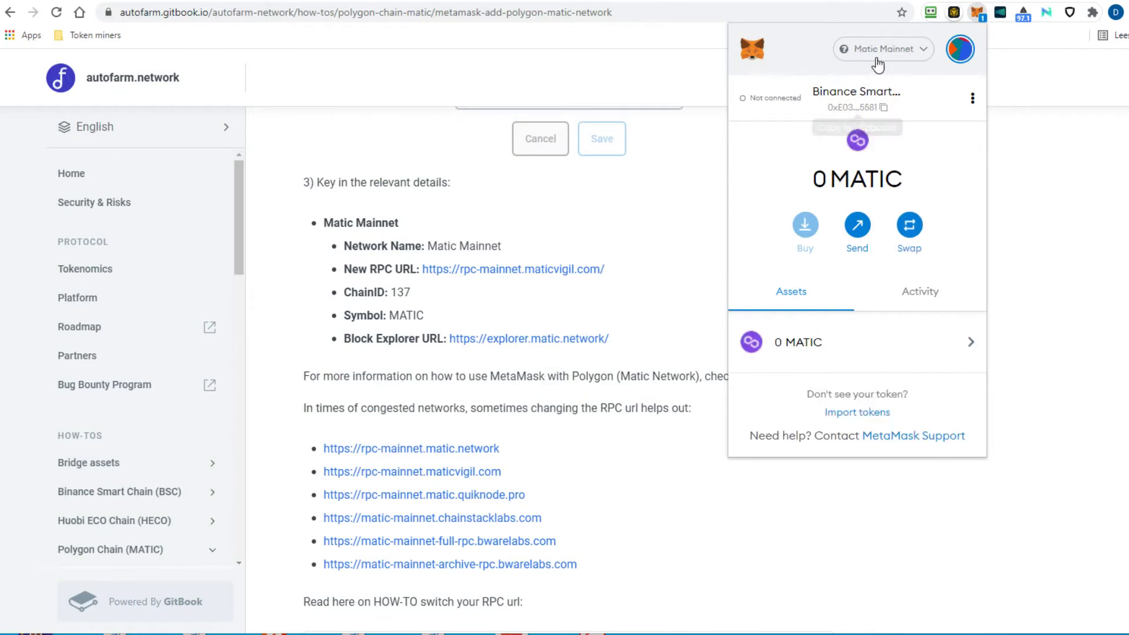
click(1000, 173)
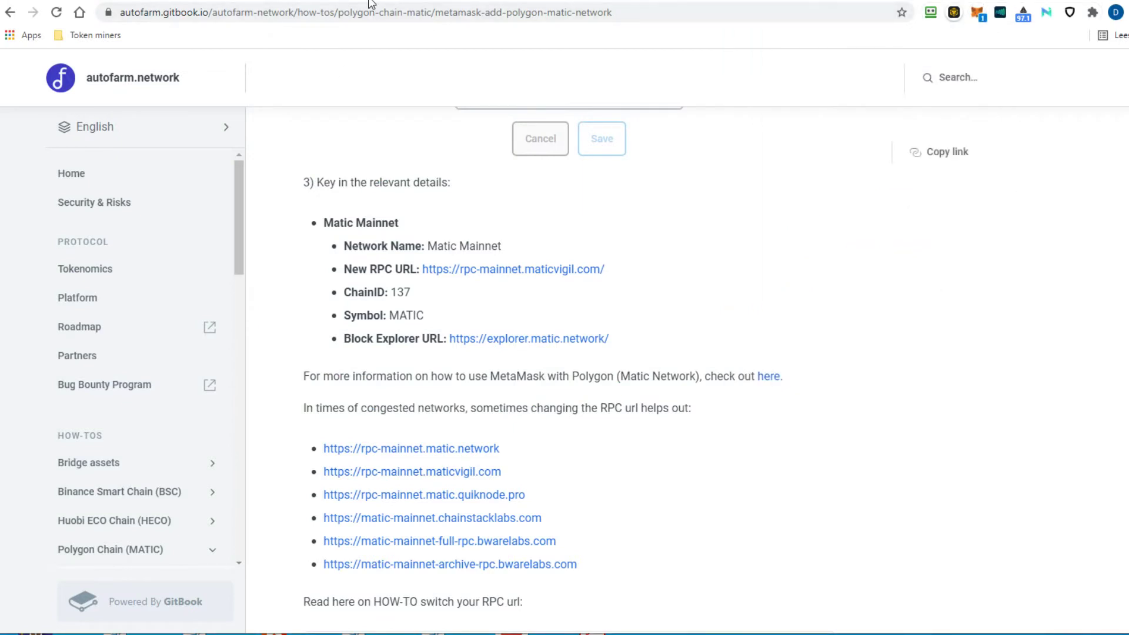
- Connect the MetaMask account to the Polygon wallet site and sign the login request
click(413, 3)
click(1062, 84)
click(643, 257)
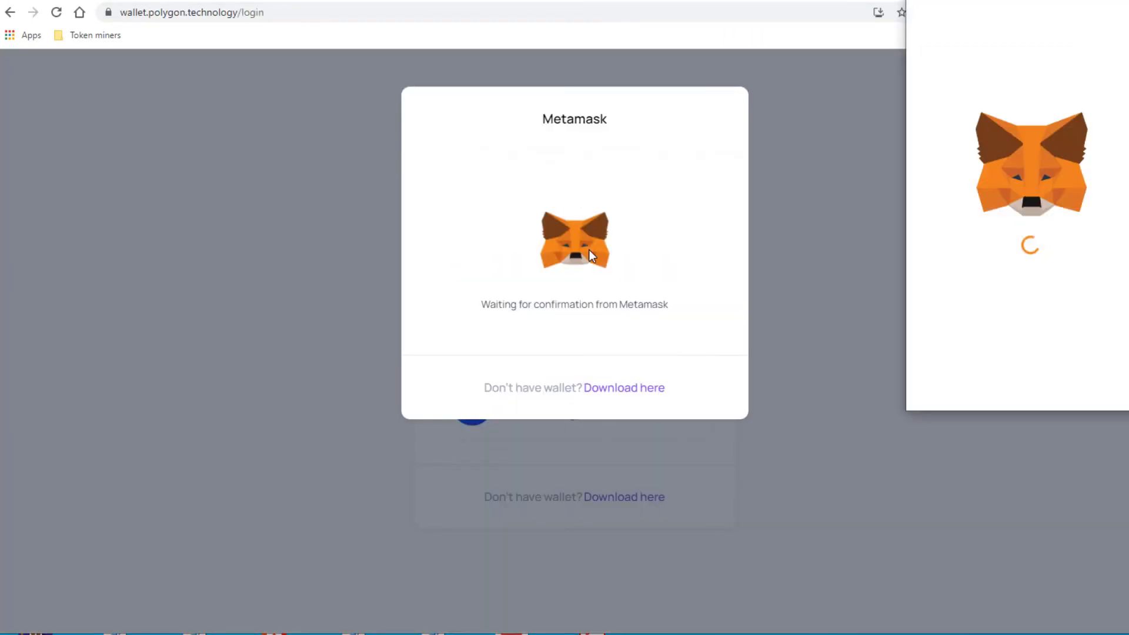
click(1092, 392)
click(1092, 393)
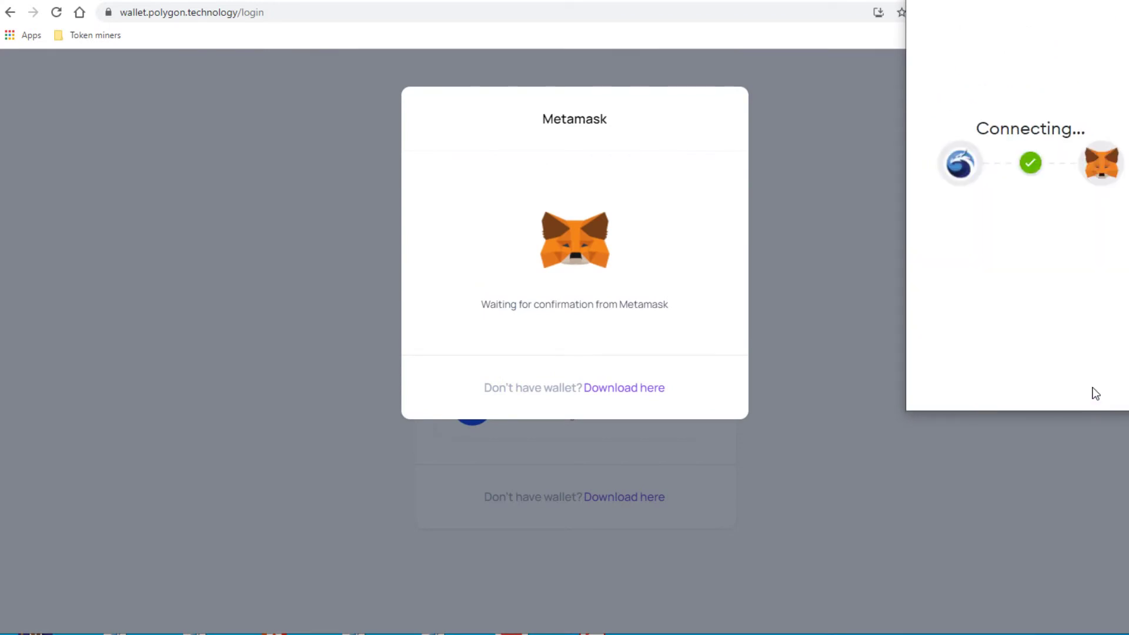
click(1114, 391)
click(1114, 391)
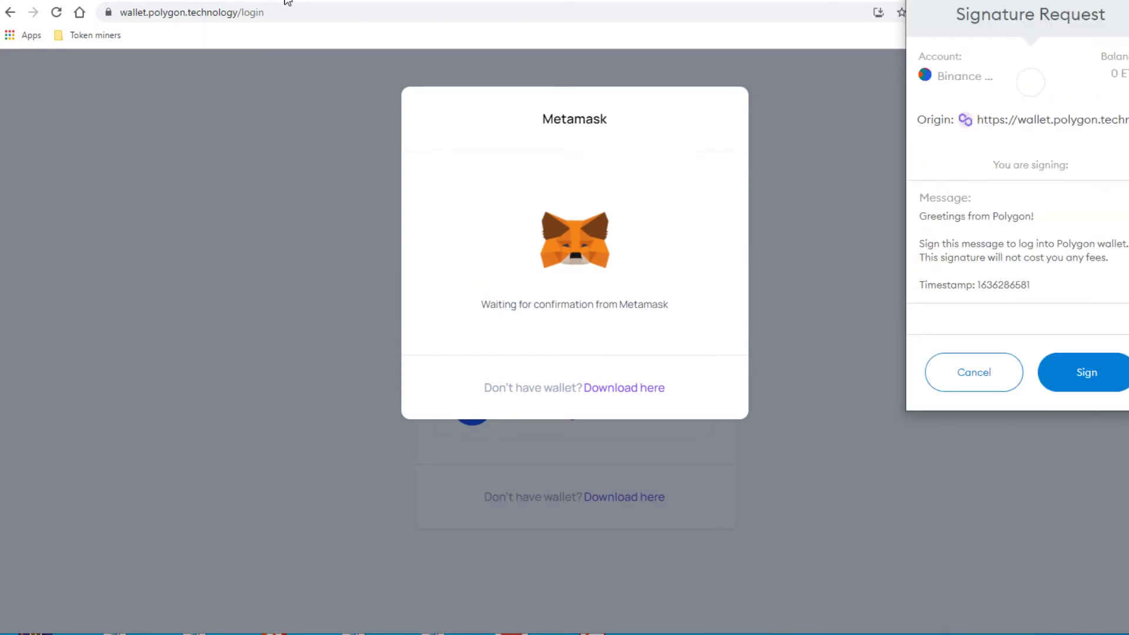
click(1099, 374)
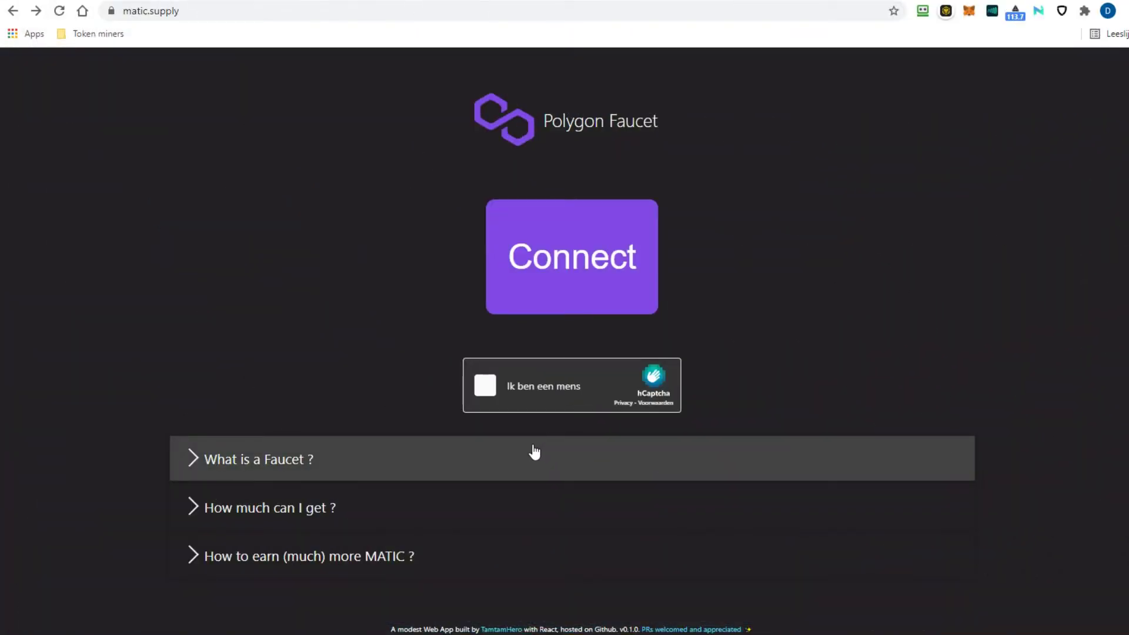
- Read the matic.supply faucet's answers on what a faucet is and how much MATIC it gives
click(535, 452)
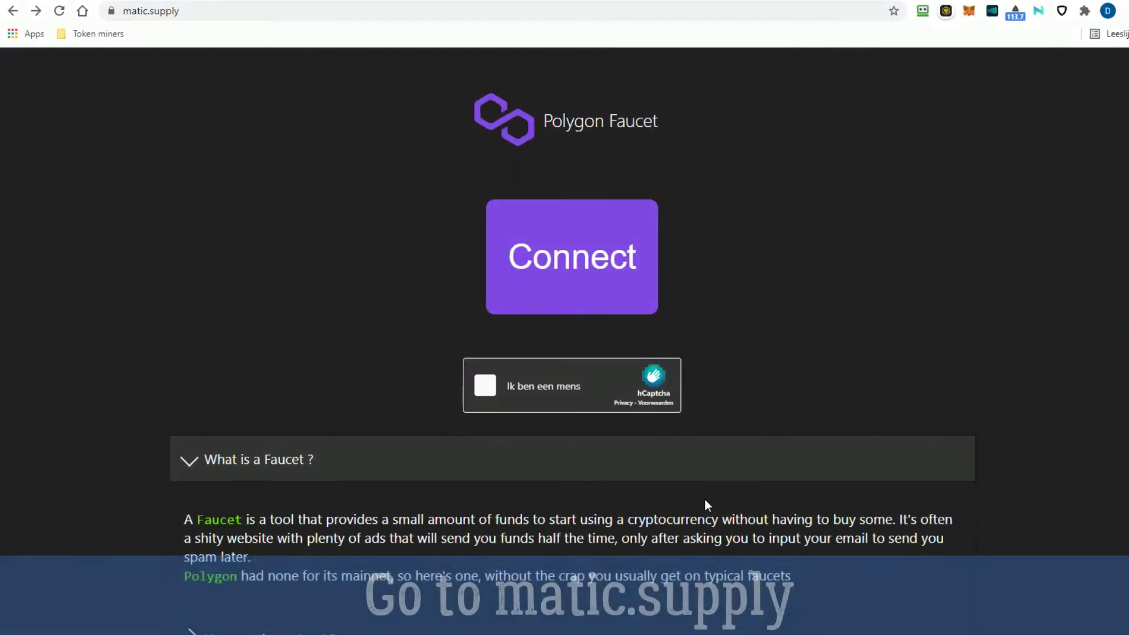
scroll(835, 513, down, 3)
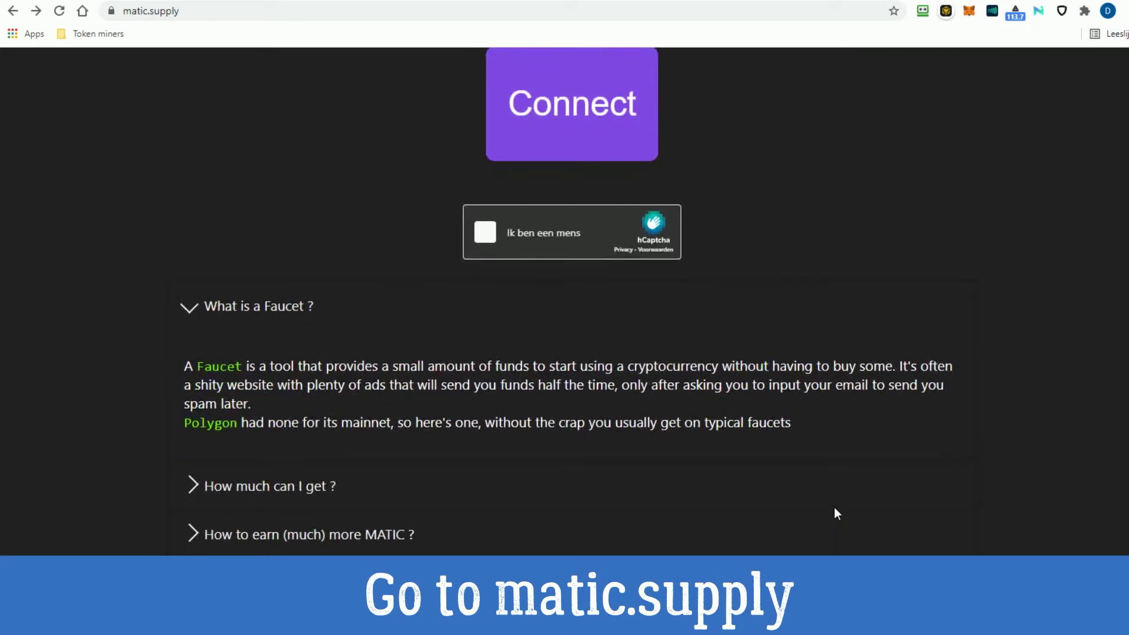
click(725, 490)
scroll(724, 490, down, 2)
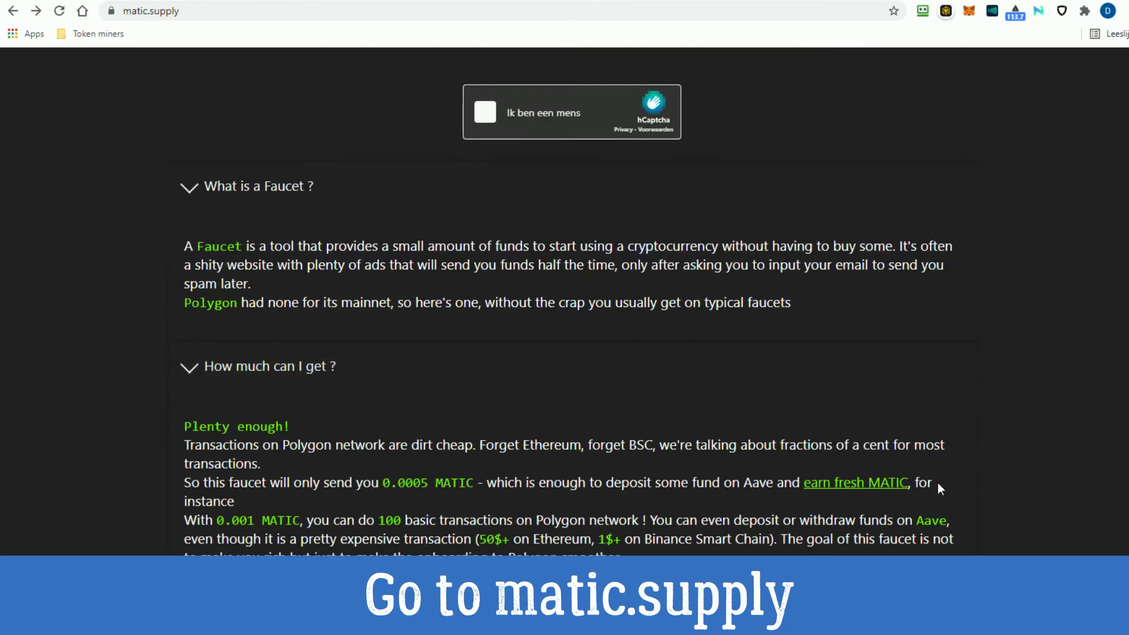
scroll(960, 492, down, 3)
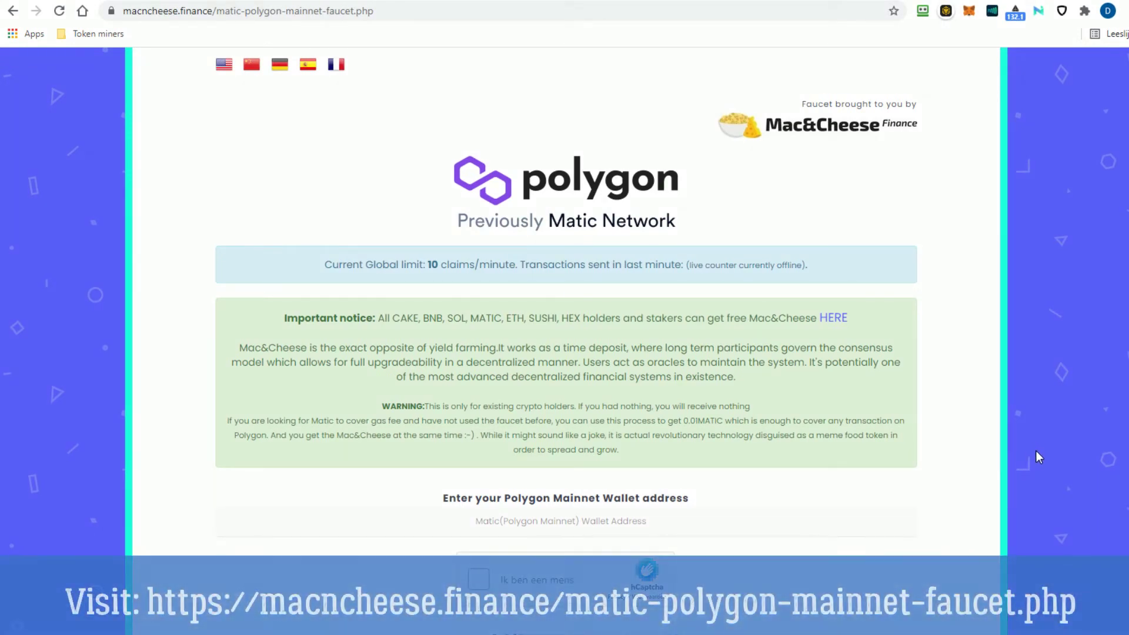
- Copy the Polygon account's address from MetaMask and paste it into the Mac&Cheese faucet's wallet address field
scroll(1036, 451, down, 1)
click(615, 449)
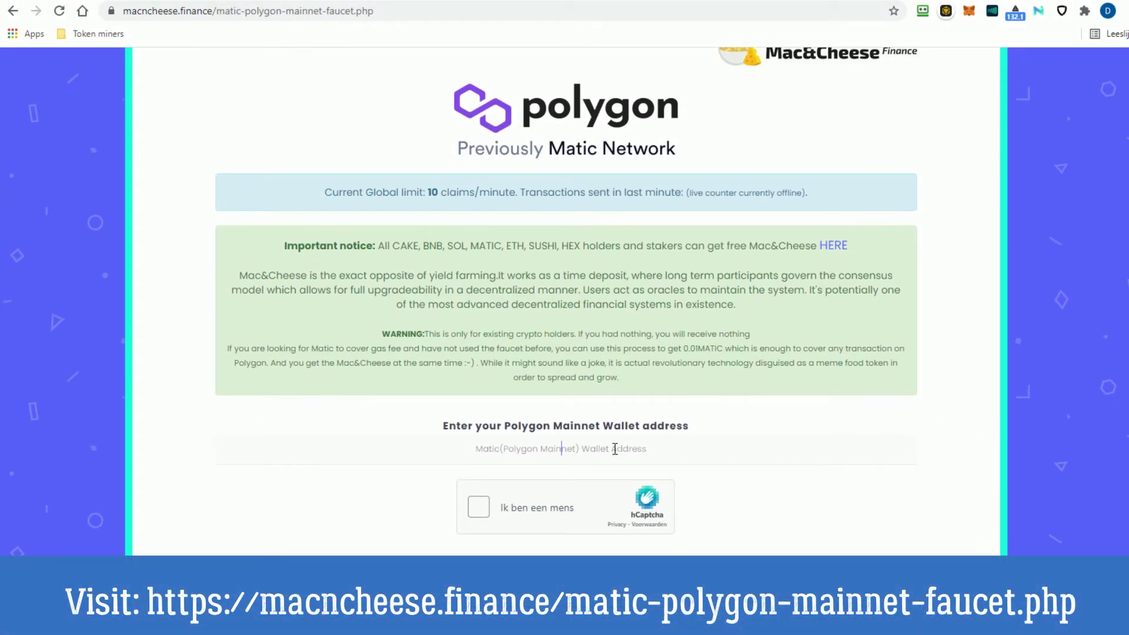
click(969, 12)
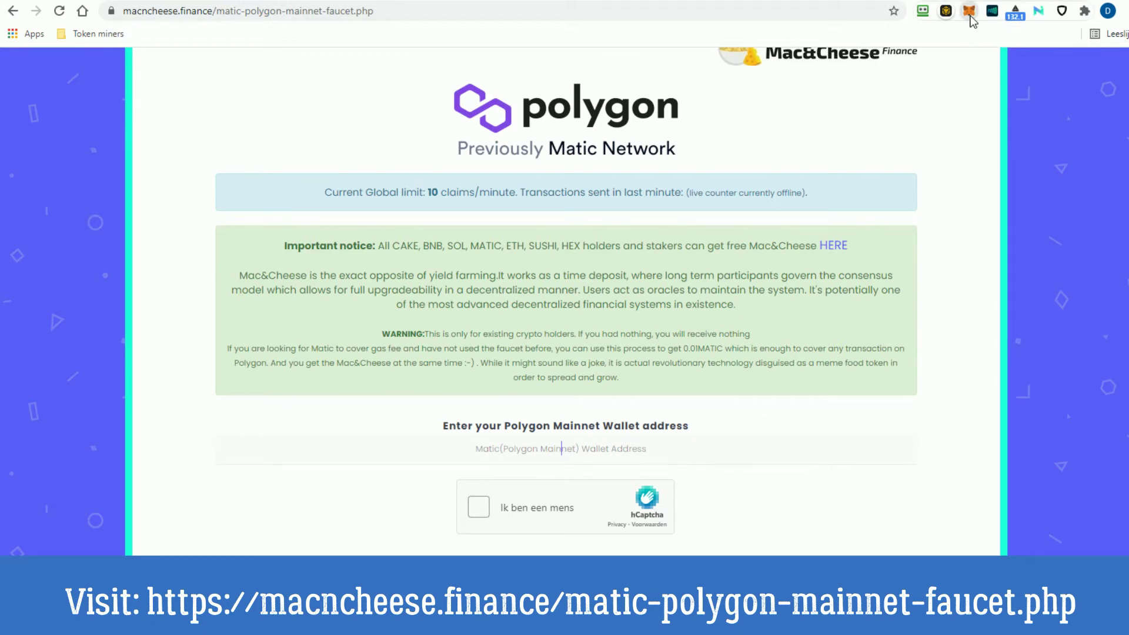
click(857, 105)
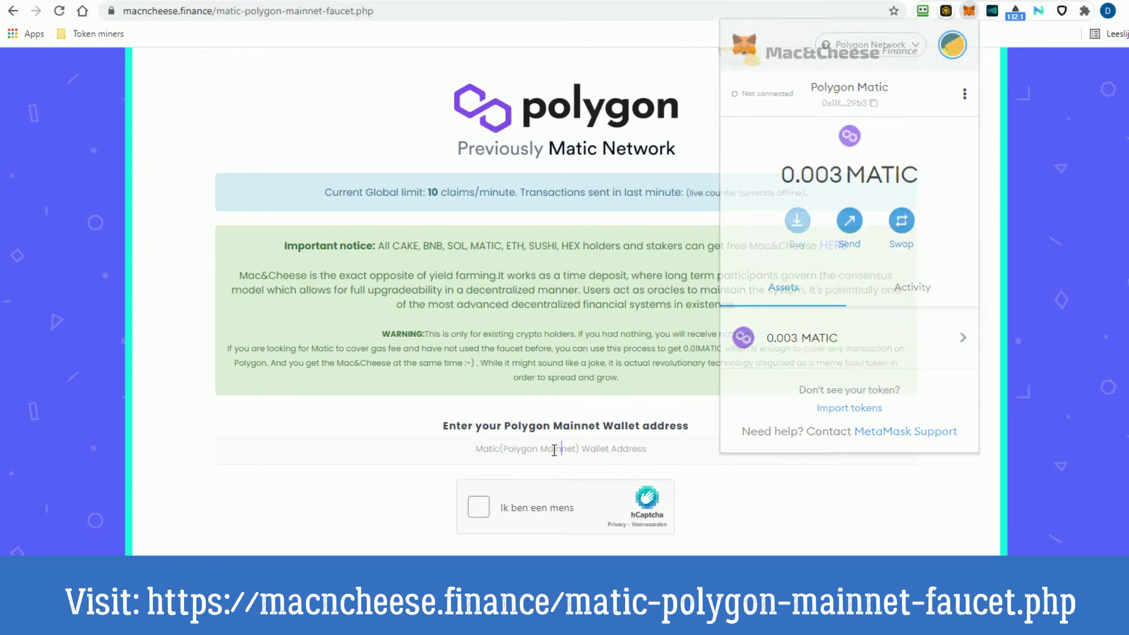
right_click(554, 450)
click(571, 535)
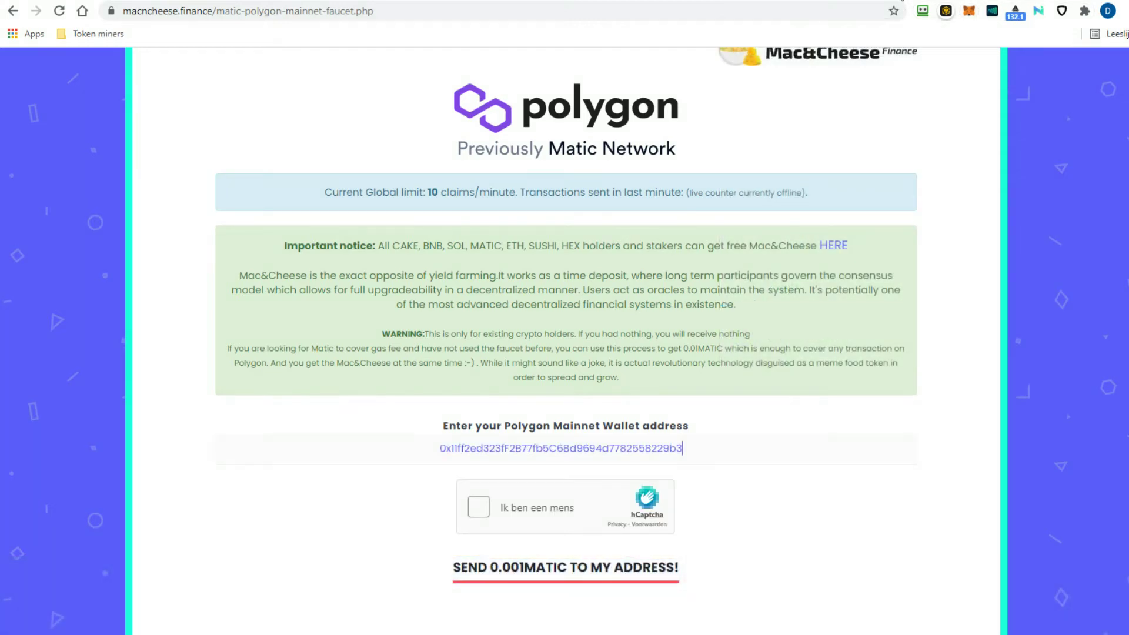
- Switch to the PearZap Polygon faucet, look over its page and connect the MetaMask wallet to it
click(902, 0)
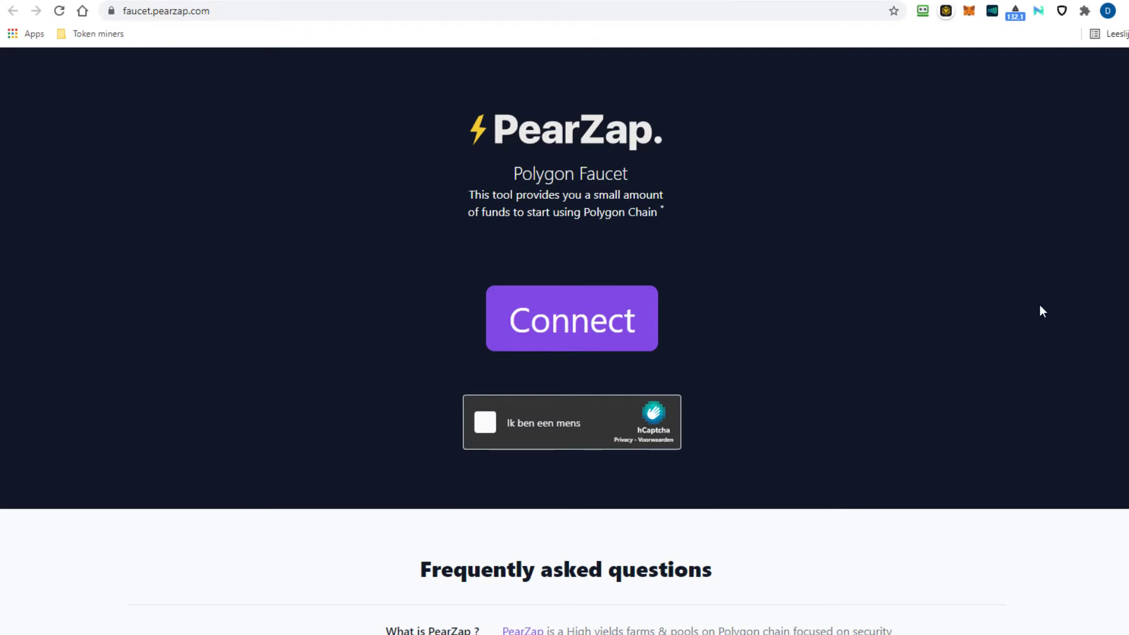
scroll(1039, 305, down, 5)
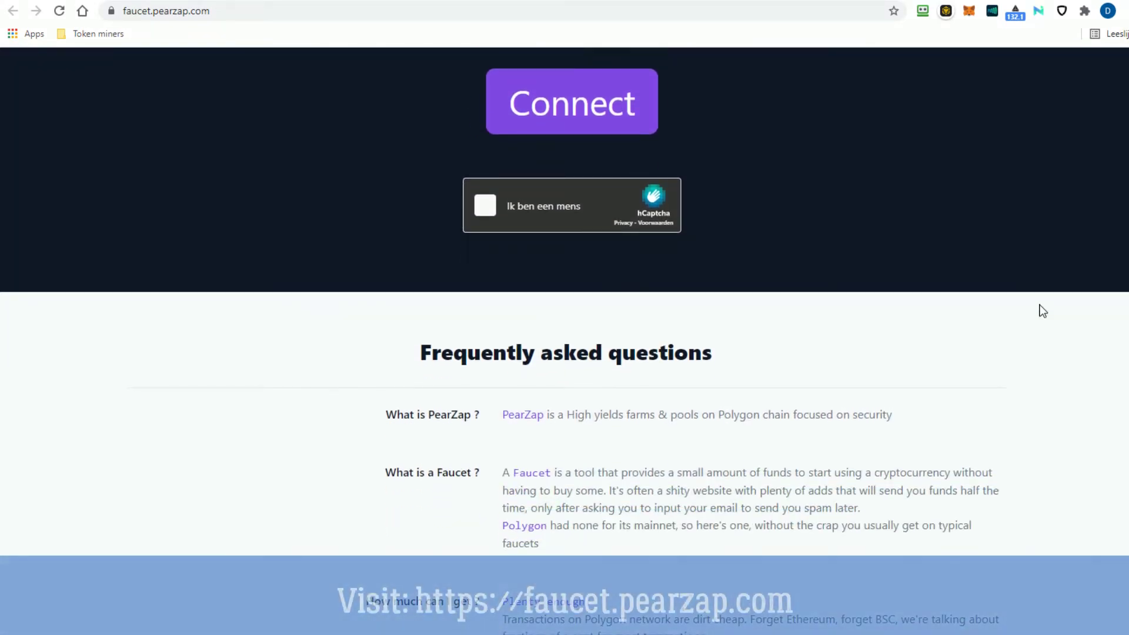
scroll(1042, 311, up, 5)
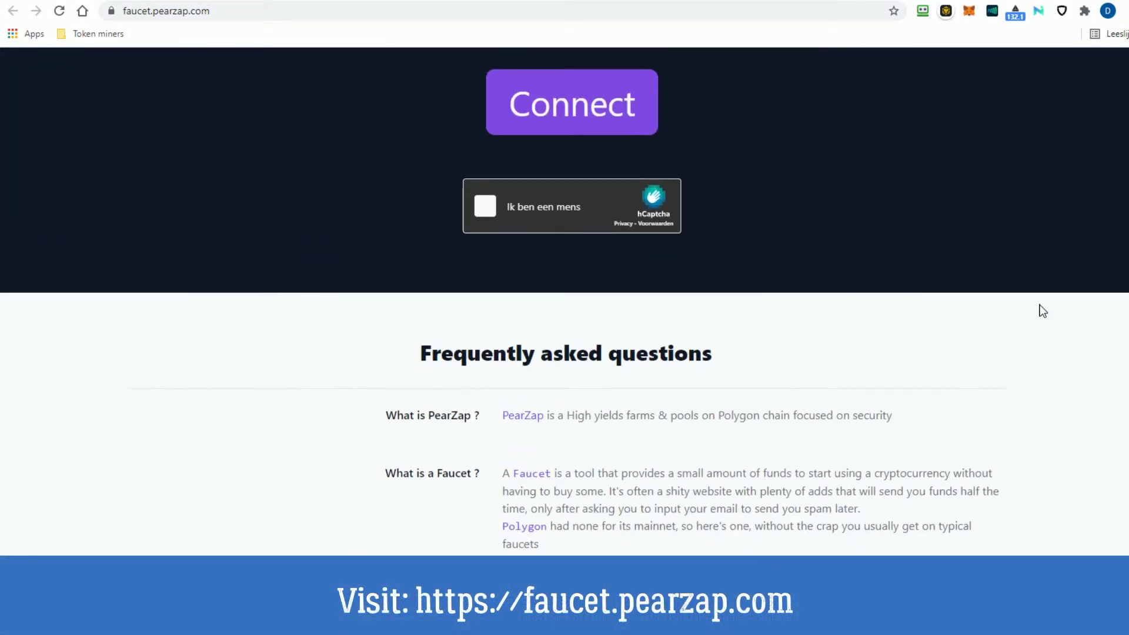
click(563, 332)
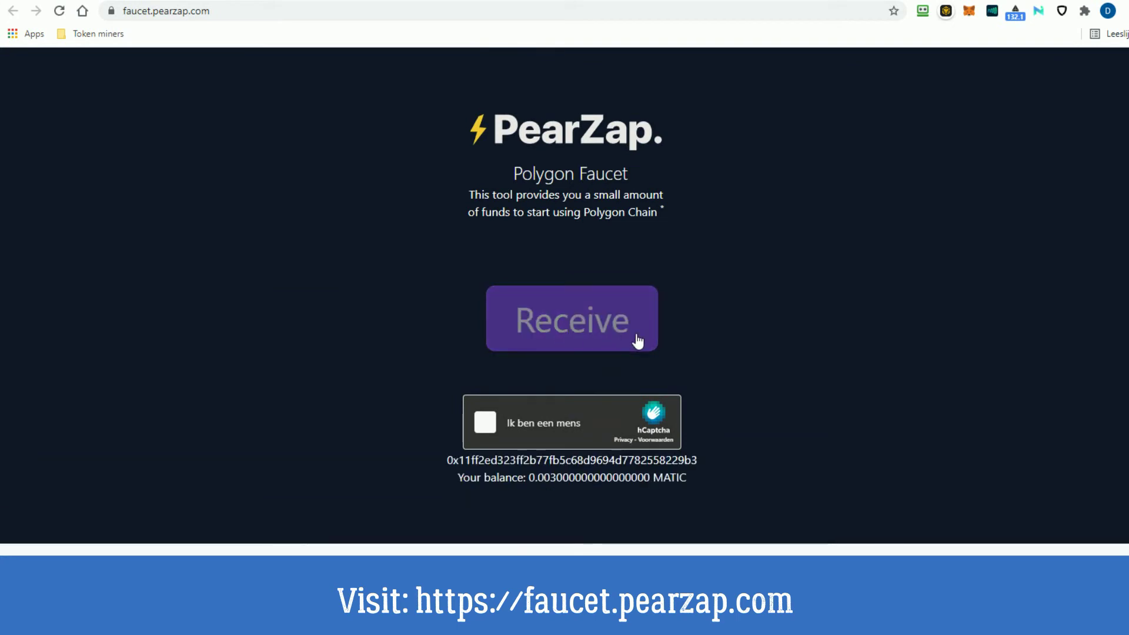
scroll(973, 431, down, 1)
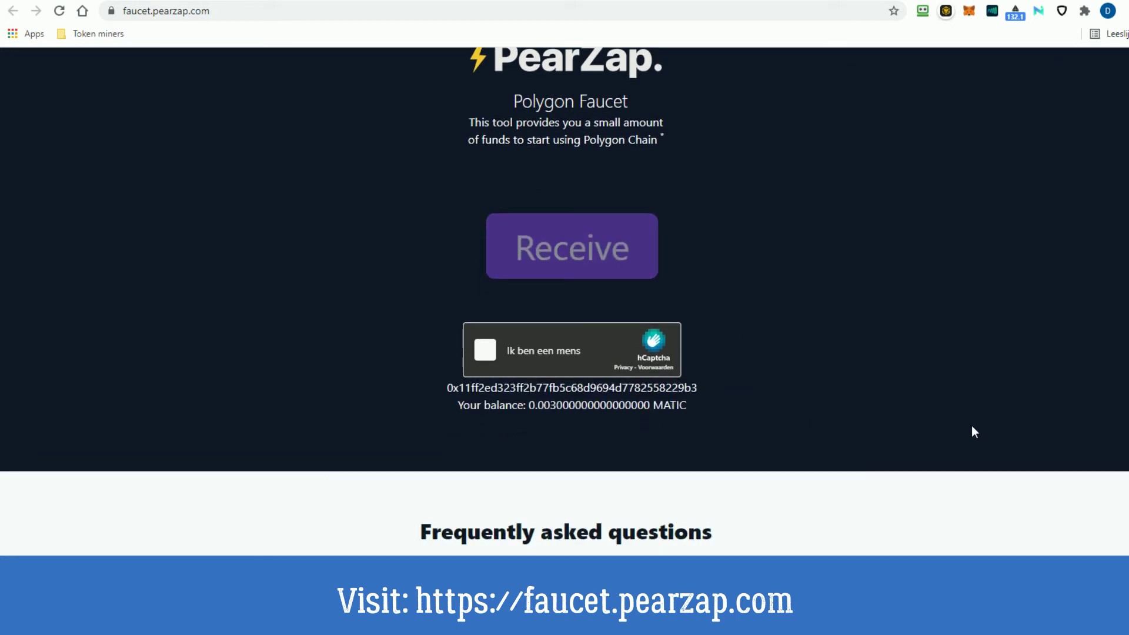
scroll(965, 419, down, 1)
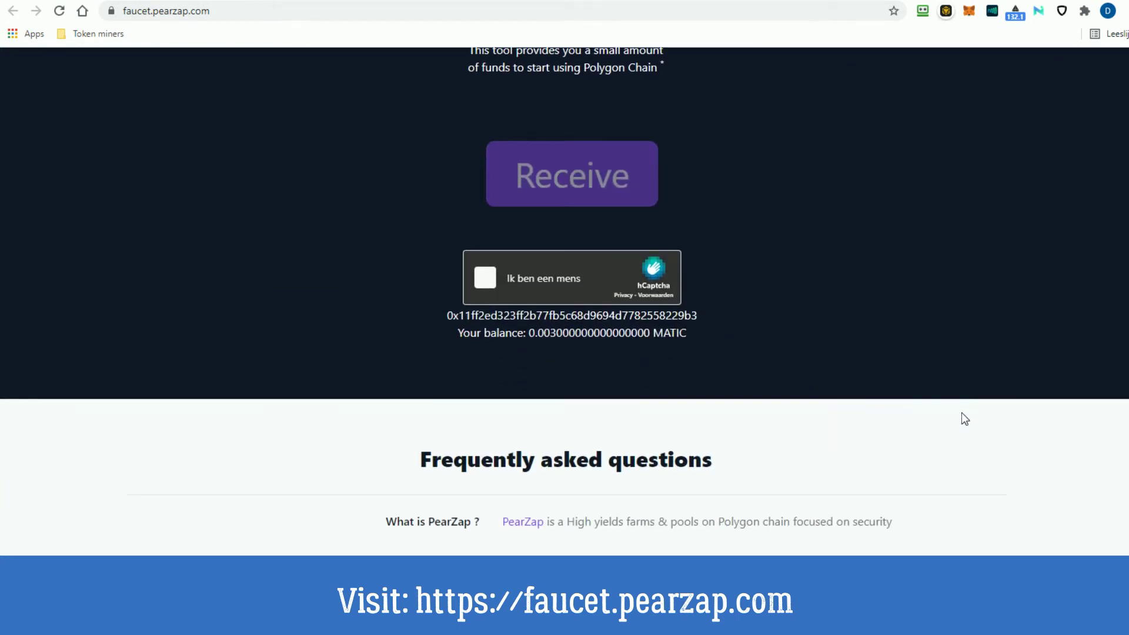
- Read the PearZap faucet's frequently asked questions, including the payout amounts, and look over the Polygon DeFi Ecosystem page on defiprime.com
scroll(965, 419, down, 3)
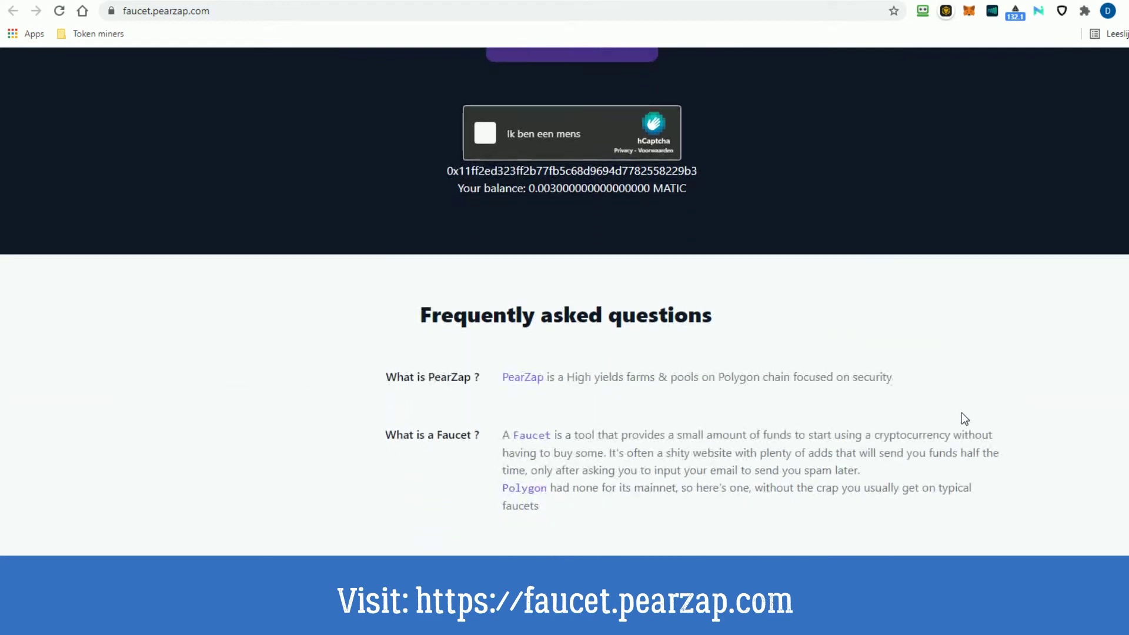
scroll(1031, 531, down, 2)
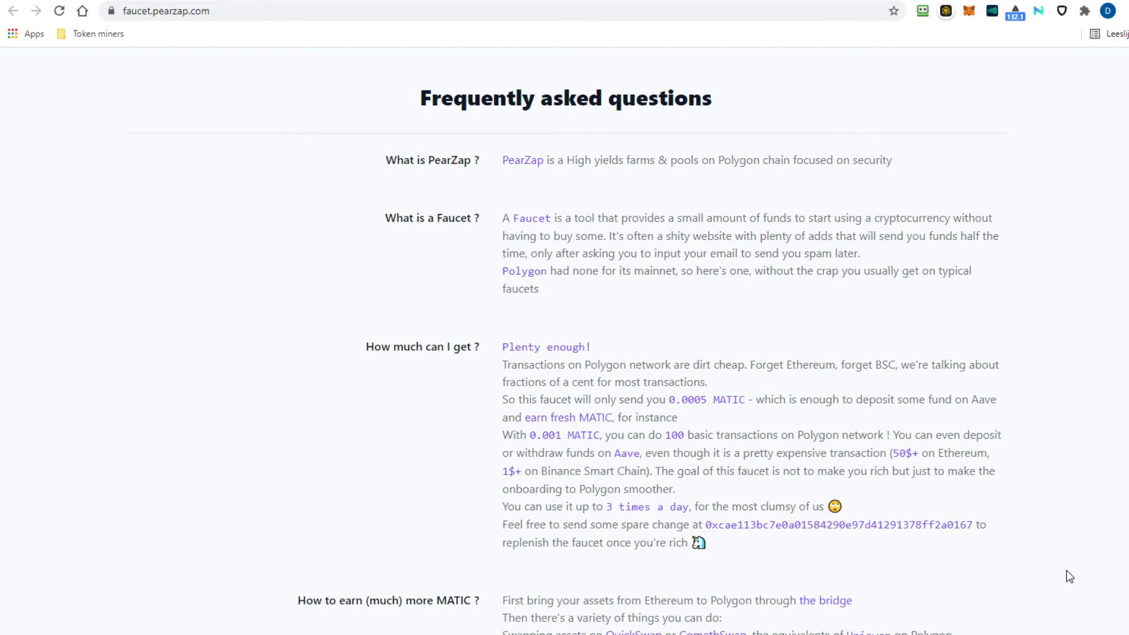
scroll(1065, 573, down, 1)
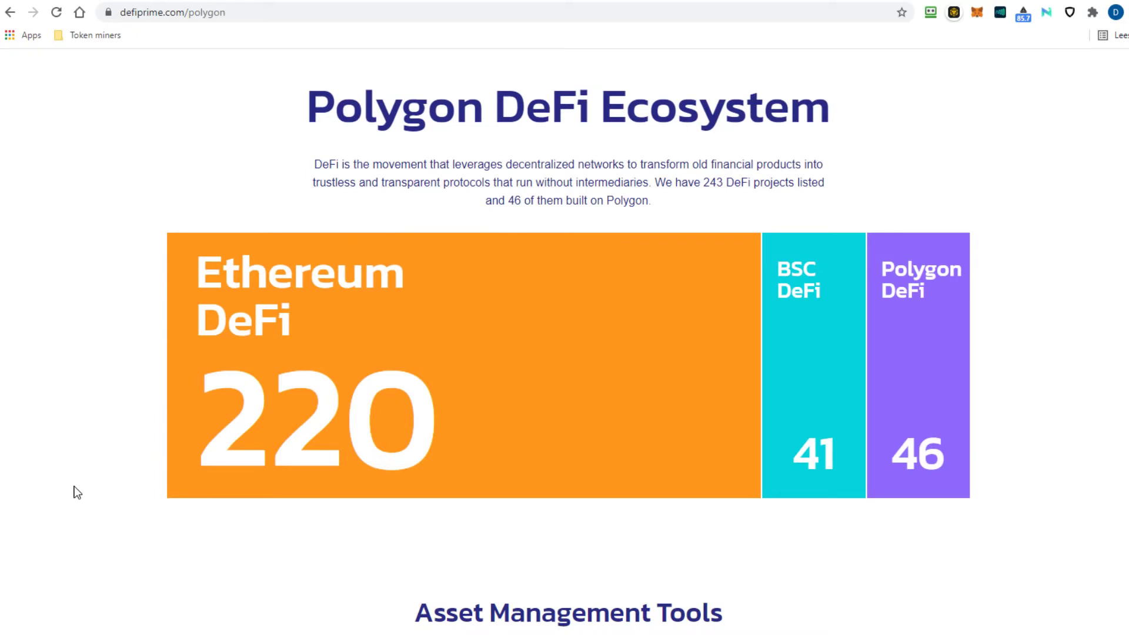
scroll(77, 492, down, 2)
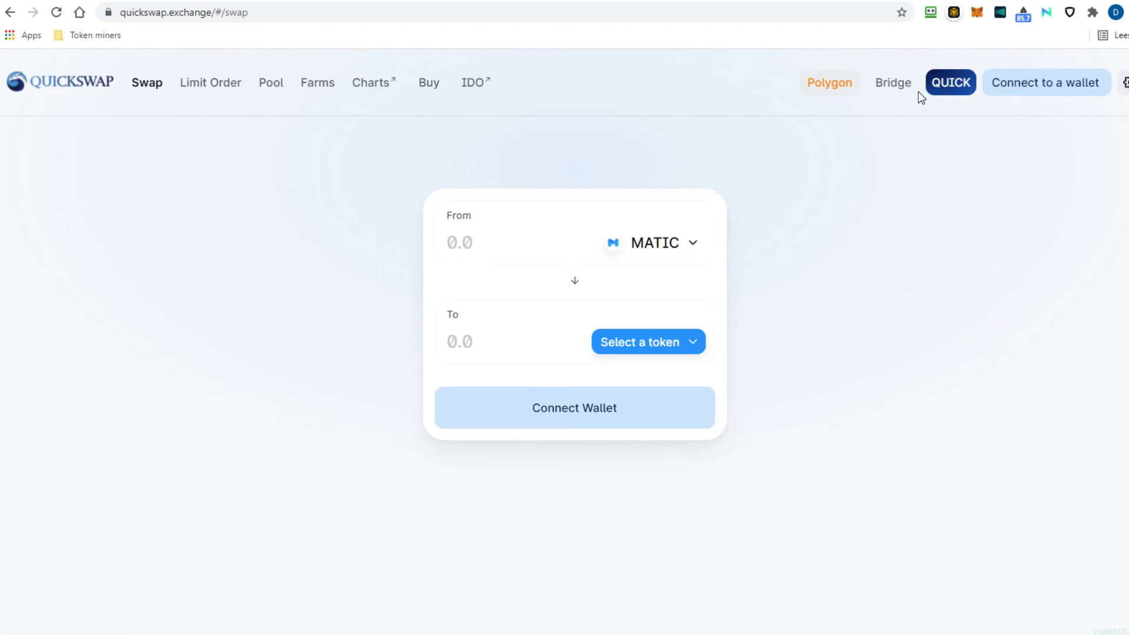
- Follow QuickSwap's Matic PoS bridge link to the Polygon wallet site and open the Polygon Bridge
mouse_move(900, 90)
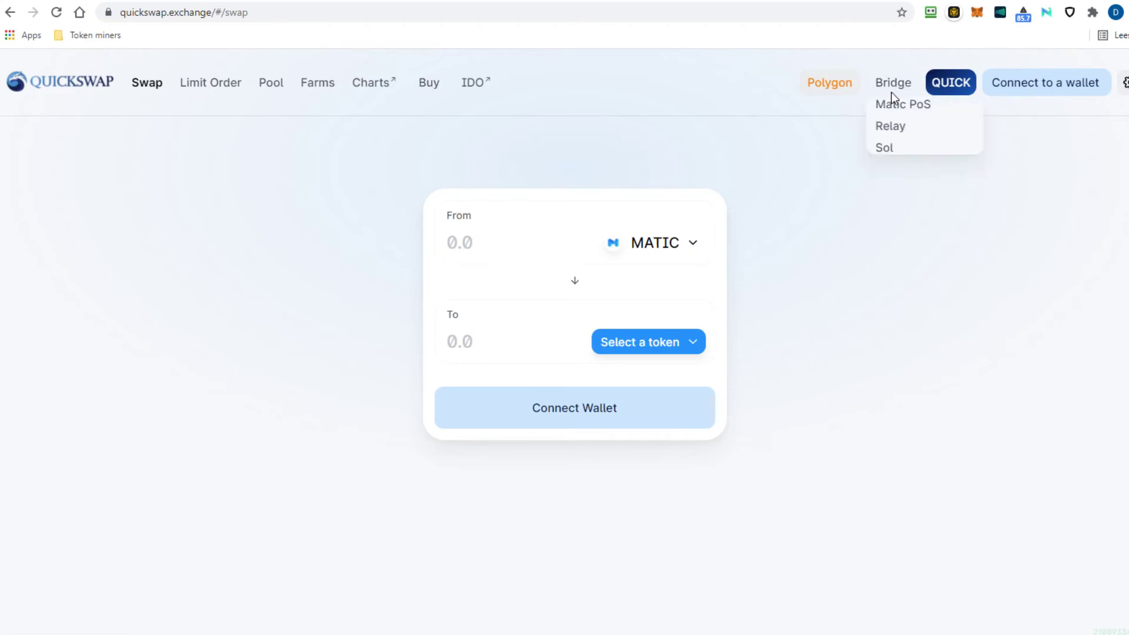
click(894, 110)
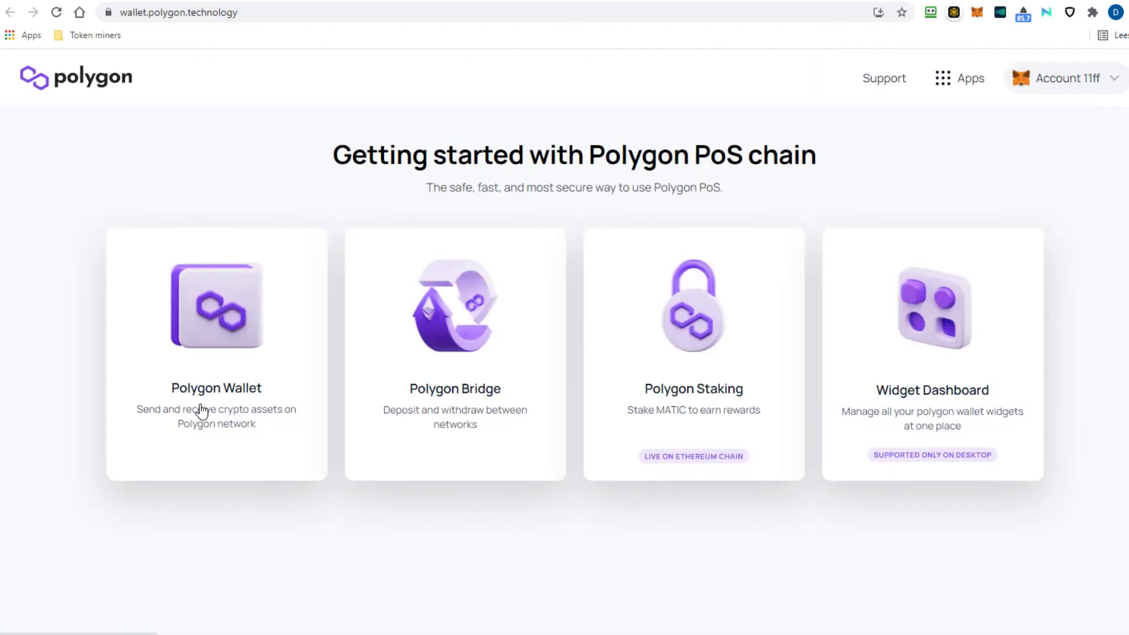
click(442, 322)
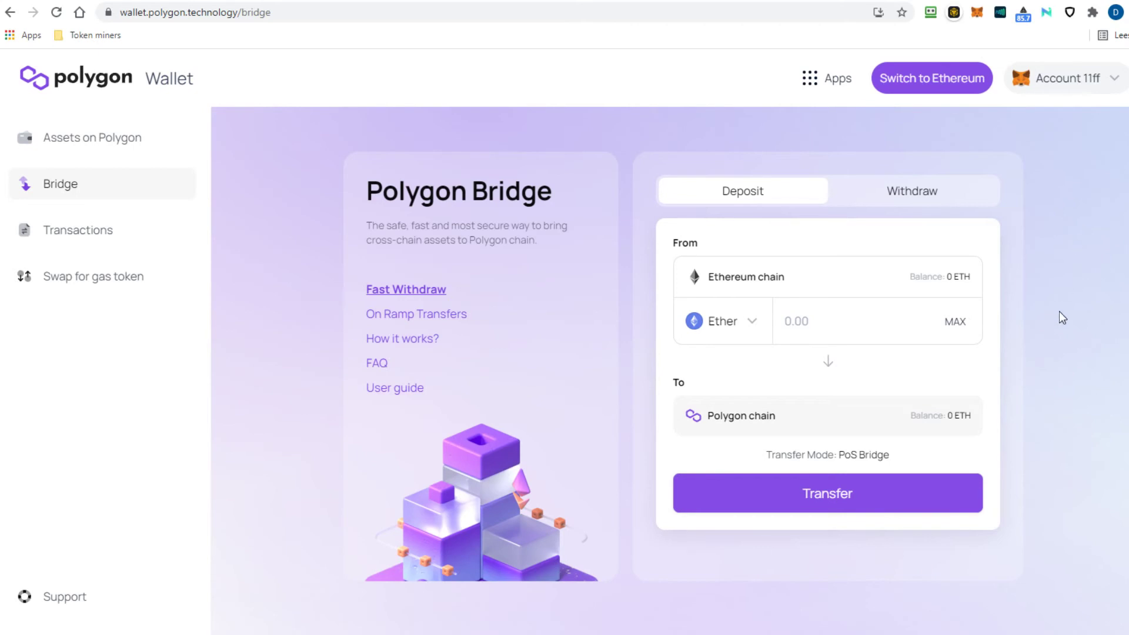
- Switch to CoinDesk's Polygon price page, look over the market figures and show the price chart for one year
key(ctrl+Tab)
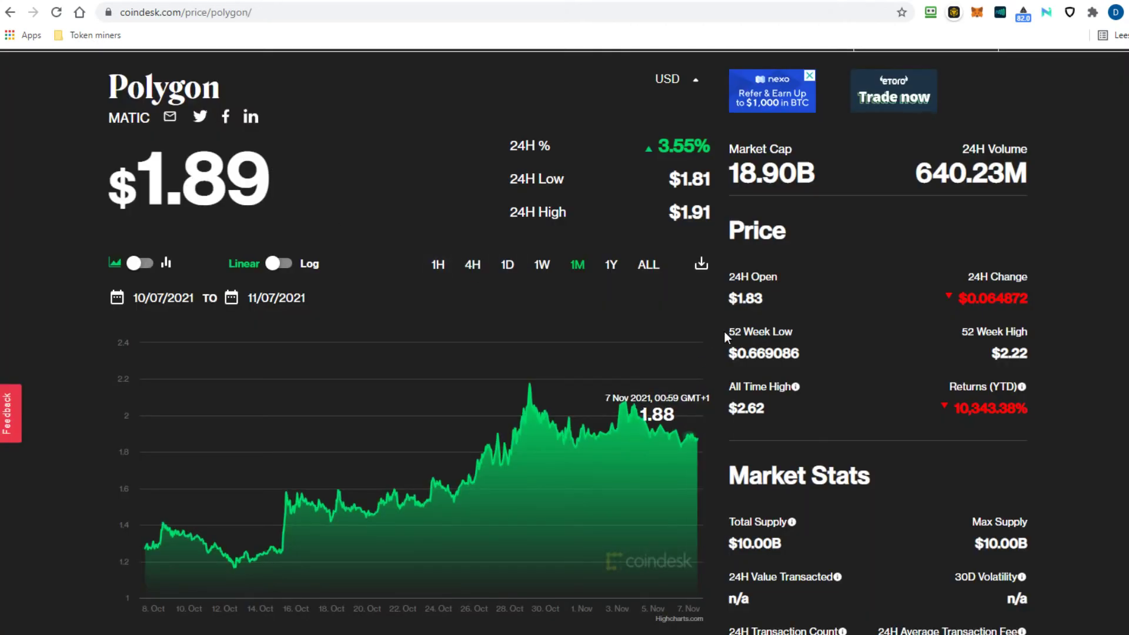
scroll(741, 347, down, 1)
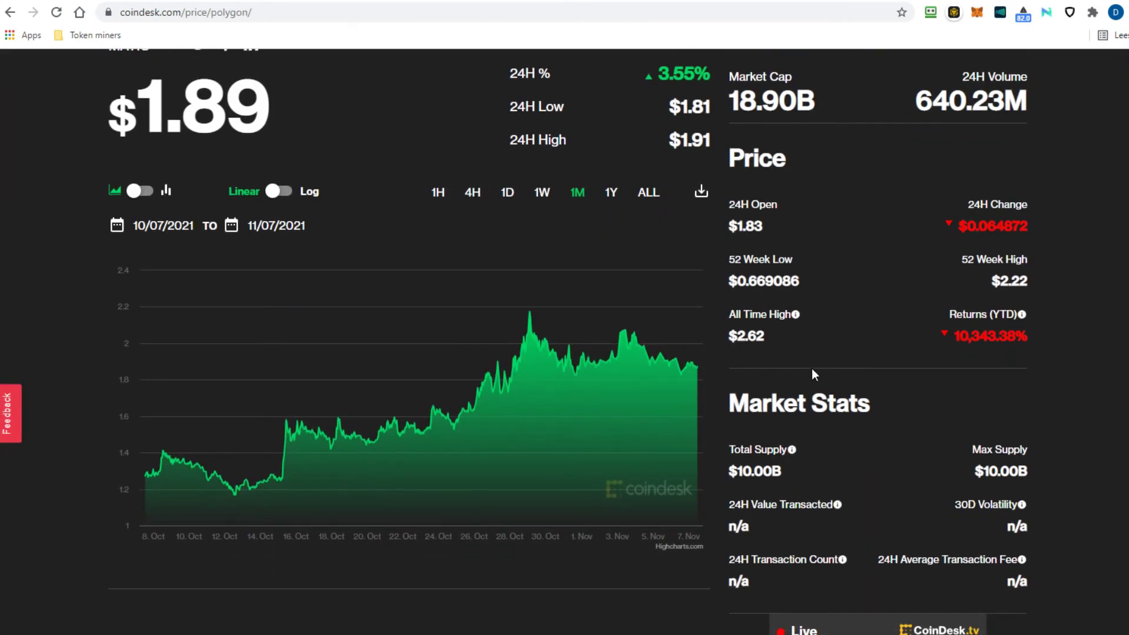
scroll(758, 370, up, 1)
click(610, 266)
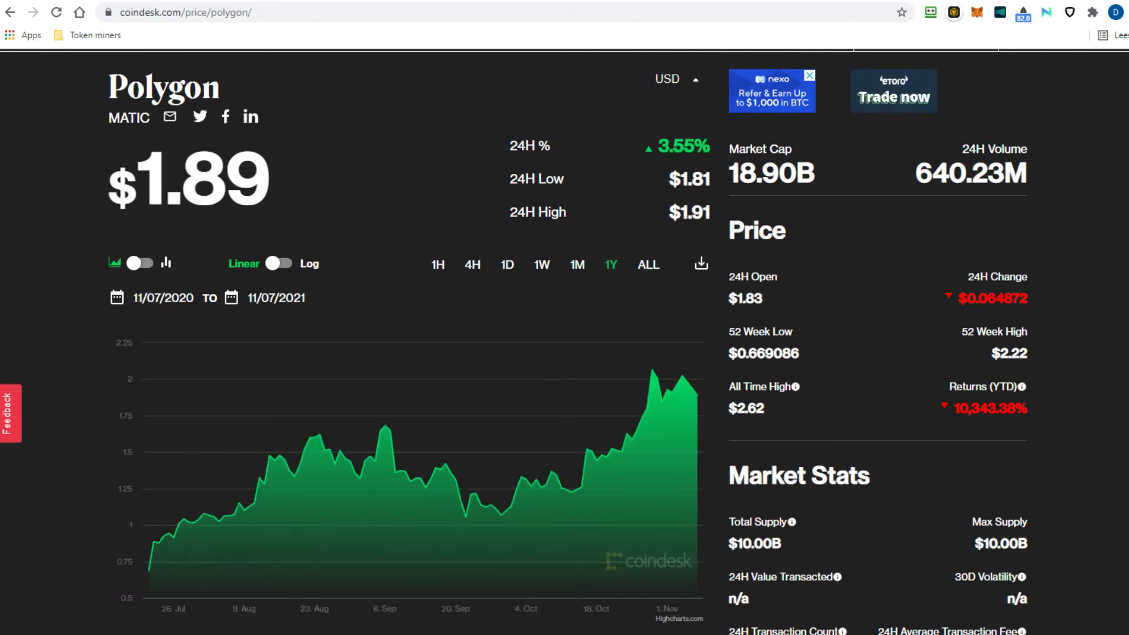
- Switch to the MATIC Miner page on tokenminer.online and read its miner, MATIC and mine sections and the explanation of how it works
click(899, 1)
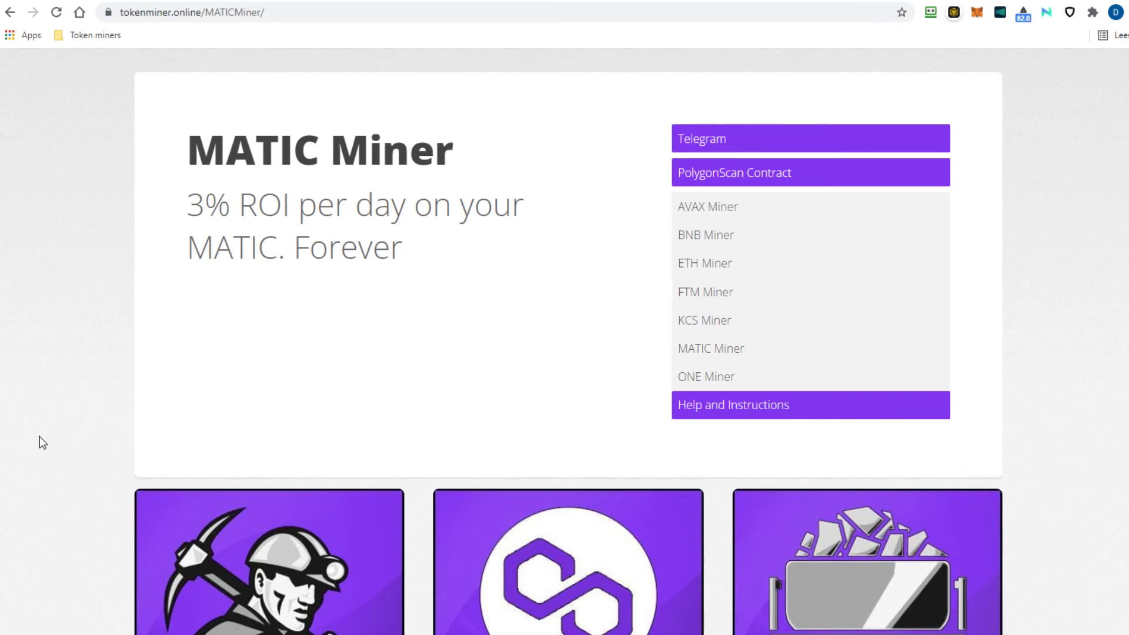
scroll(42, 442, down, 1)
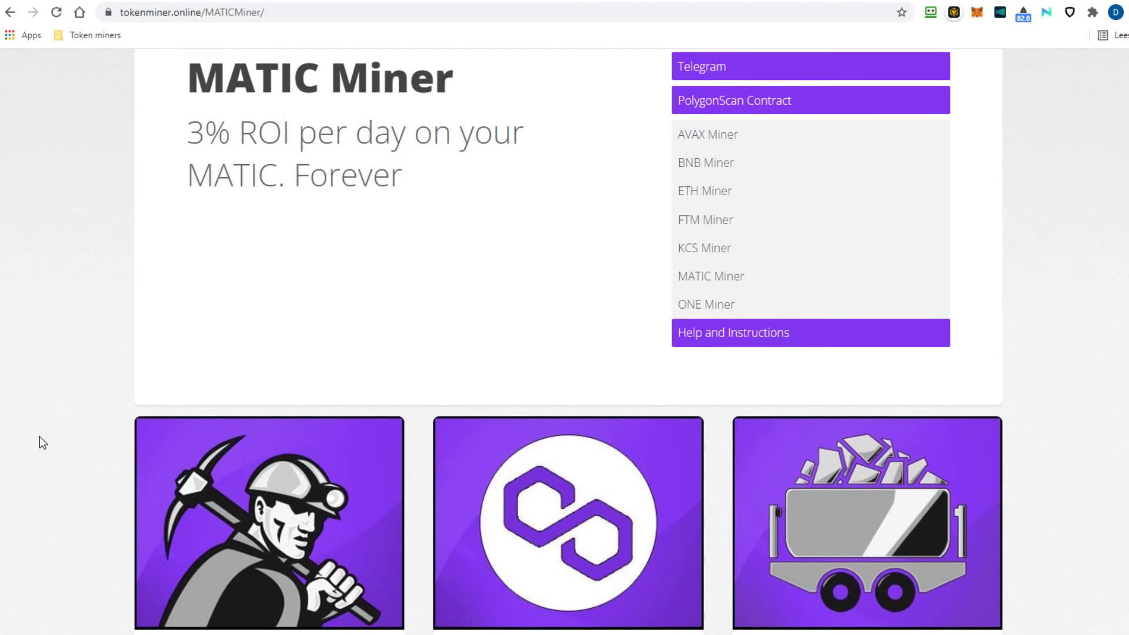
scroll(42, 442, down, 2)
scroll(43, 442, down, 1)
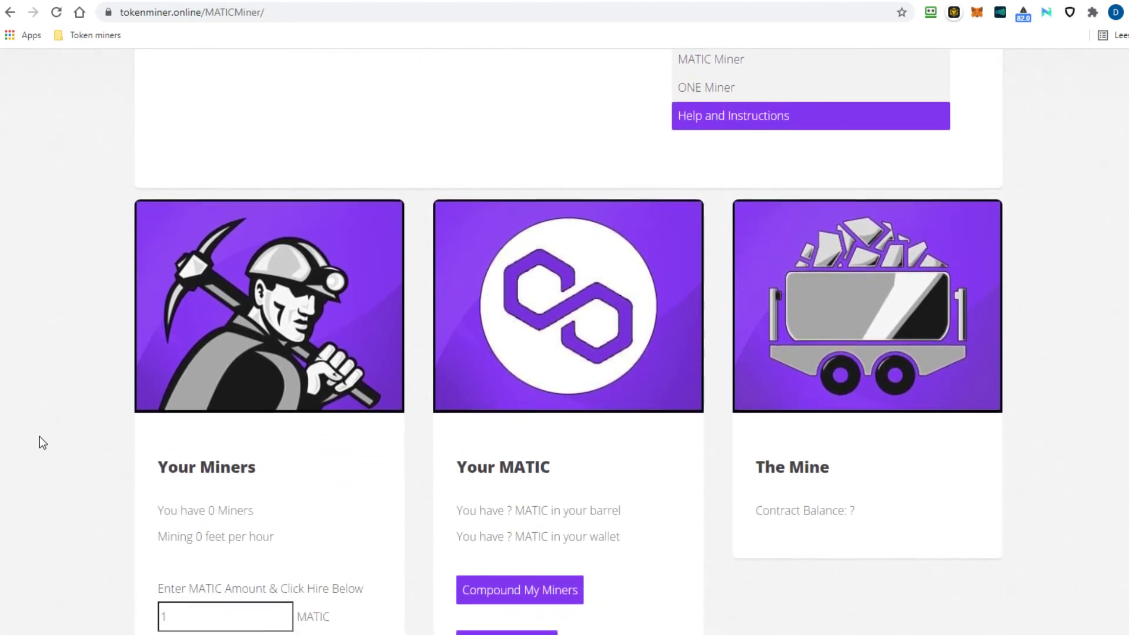
scroll(43, 442, down, 4)
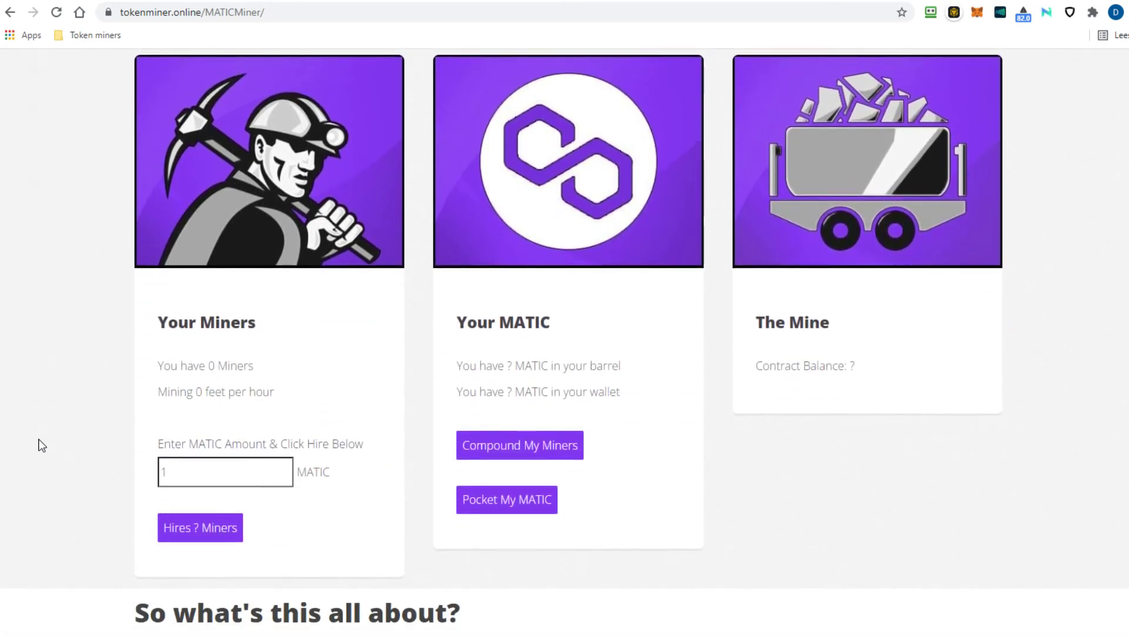
scroll(43, 446, down, 1)
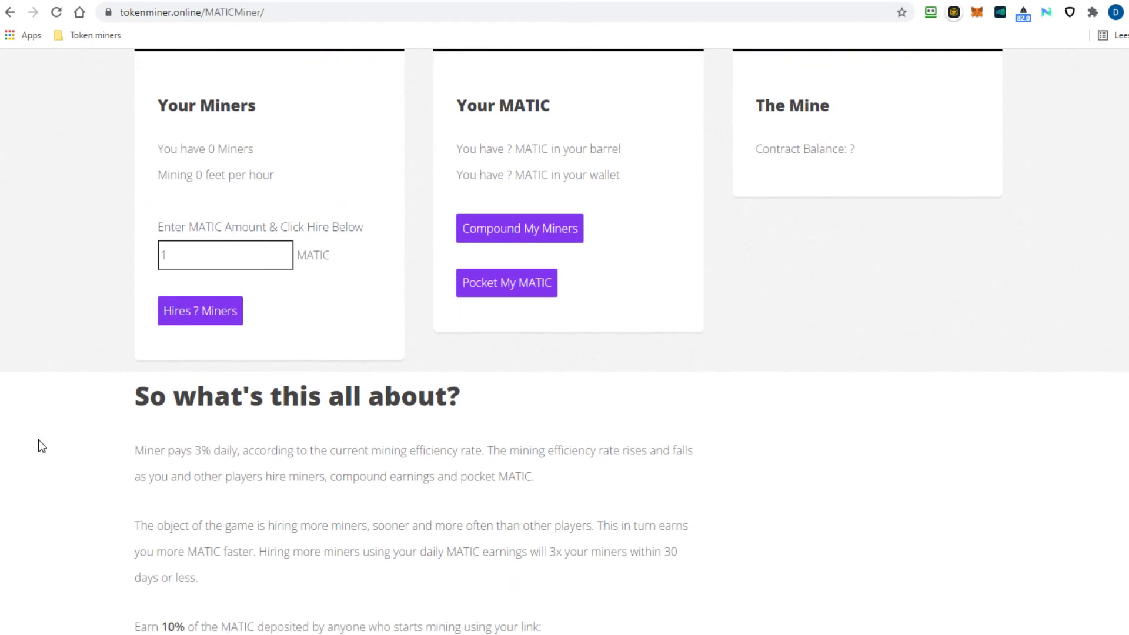
scroll(42, 446, down, 1)
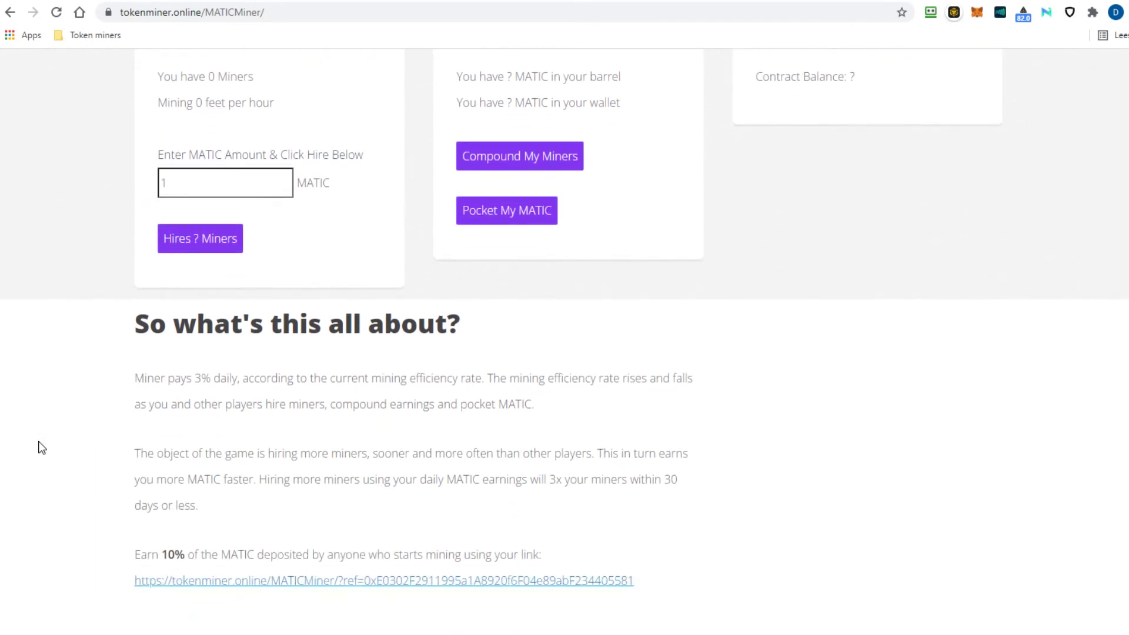
scroll(42, 448, up, 1)
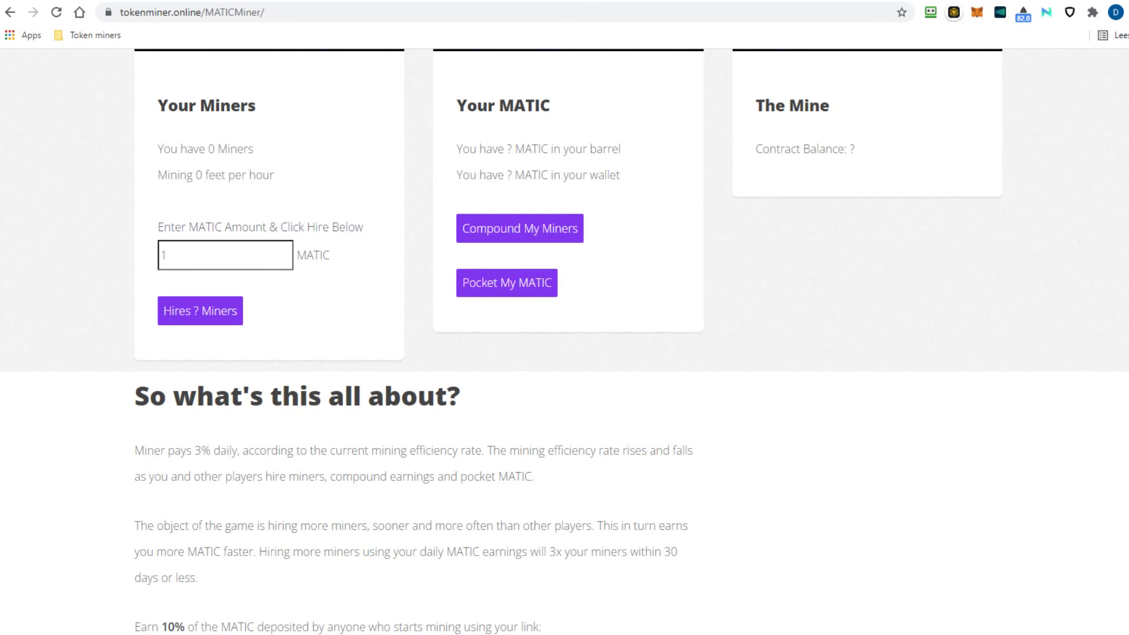
scroll(1090, 588, up, 3)
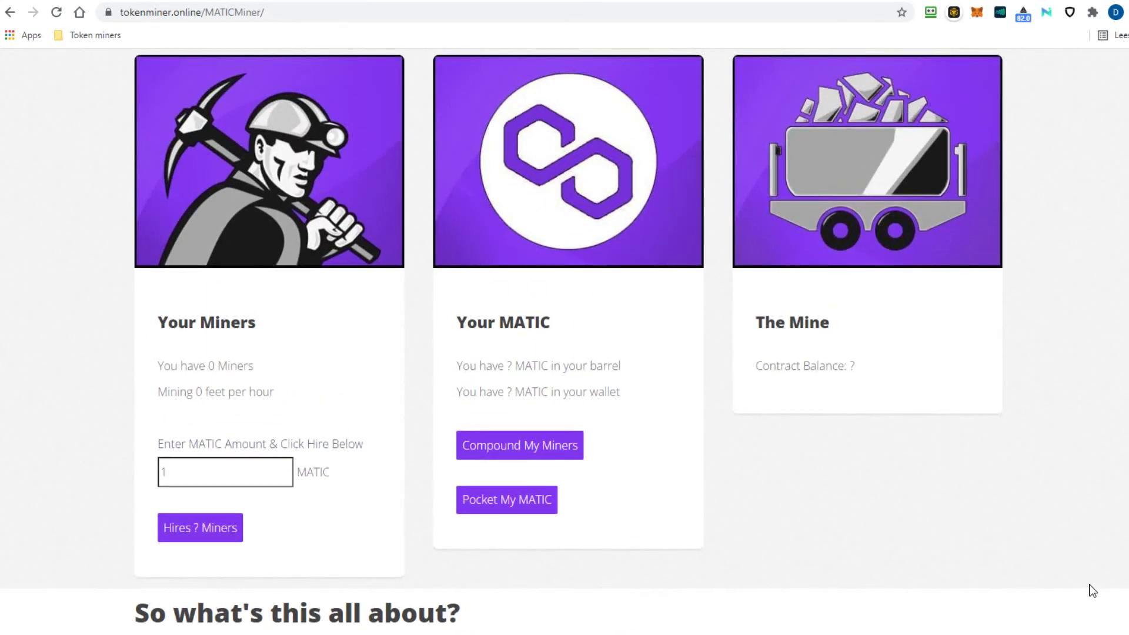
scroll(1092, 589, up, 3)
scroll(1091, 591, up, 4)
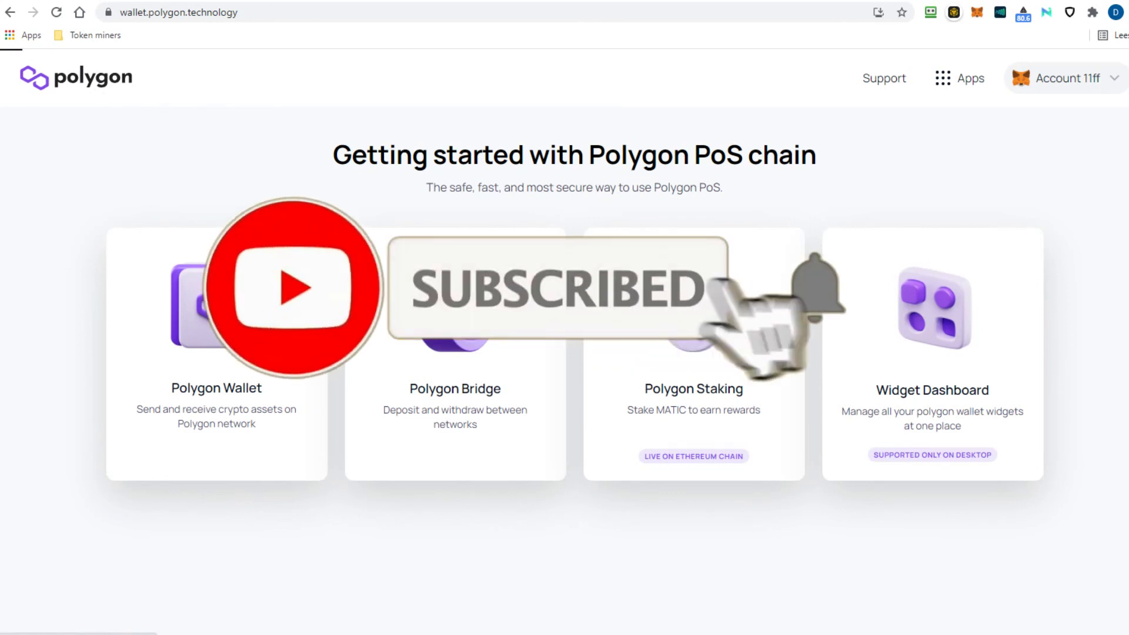
- Open the Polygon Wallet's asset overview from the Polygon PoS chain start page
click(242, 352)
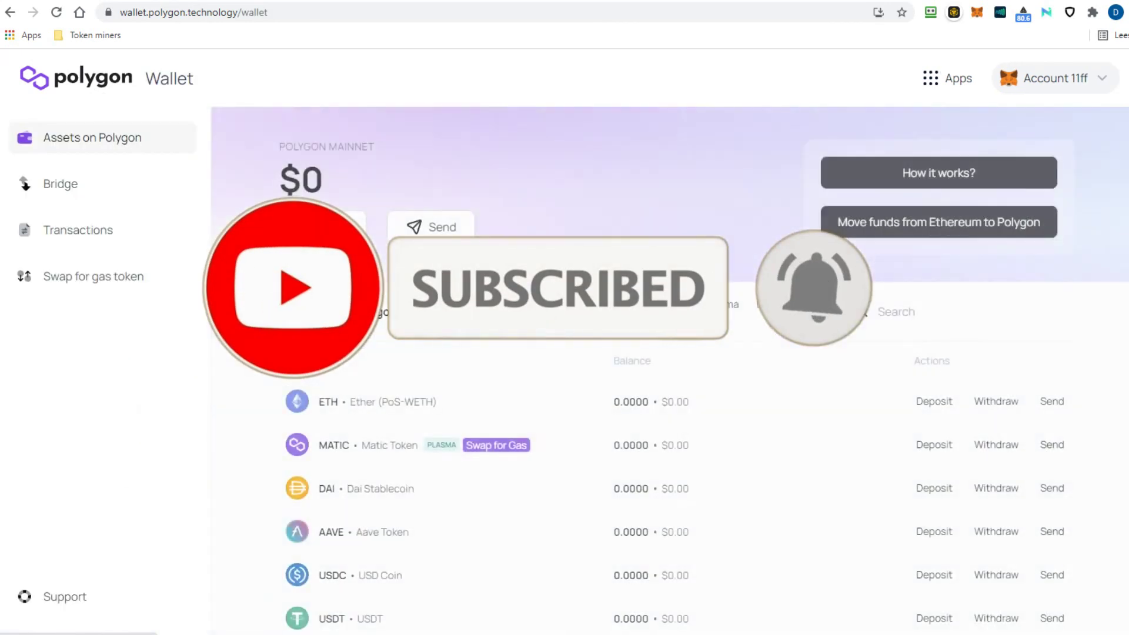